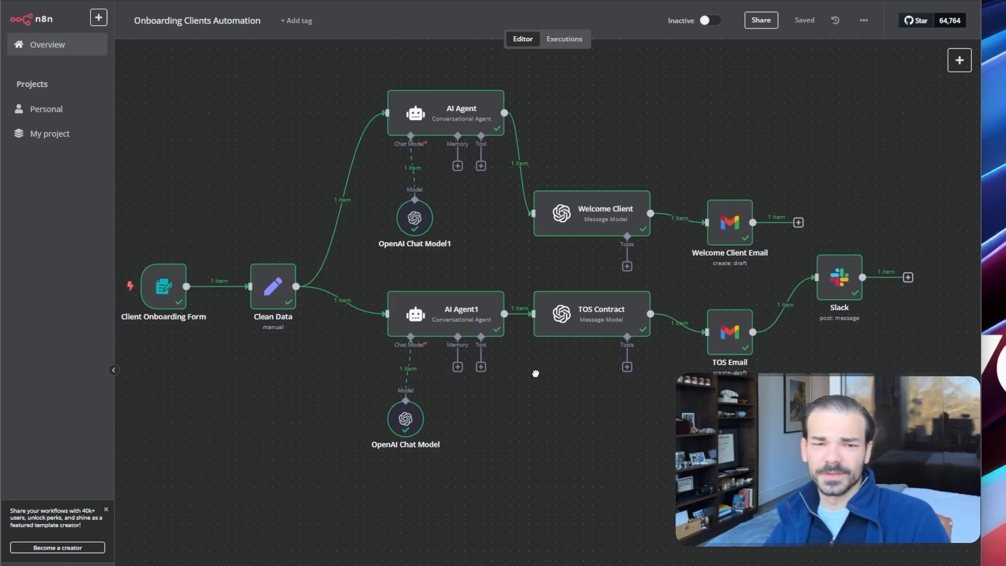
Restart the onboarding workflow's test run with Ctrl+Enter to bring up the Client Onboarding Form
{"action": "scroll", "coordinate": [545, 355], "scroll_direction": "down", "scroll_amount": 1}
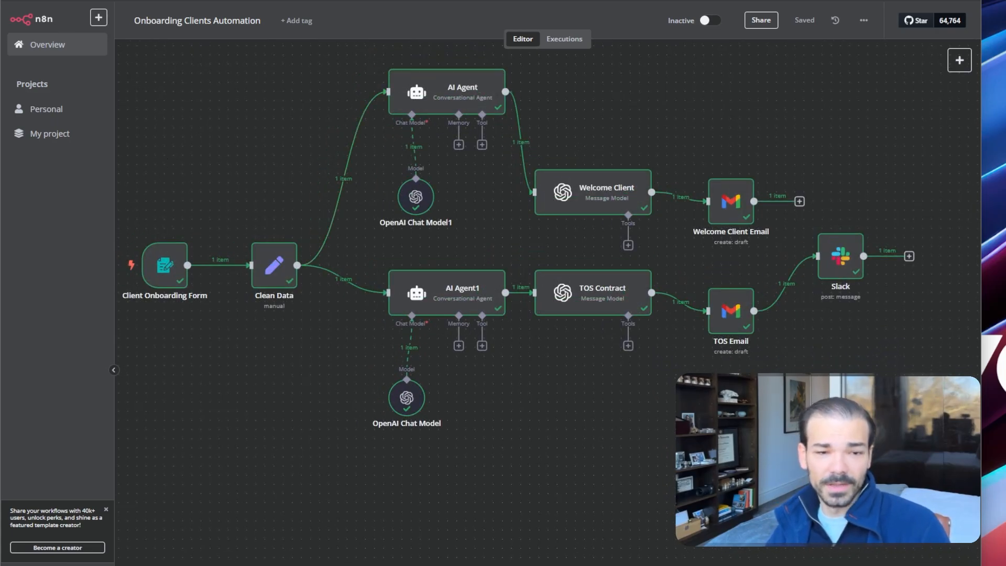
{"action": "key", "text": "ctrl+Return"}
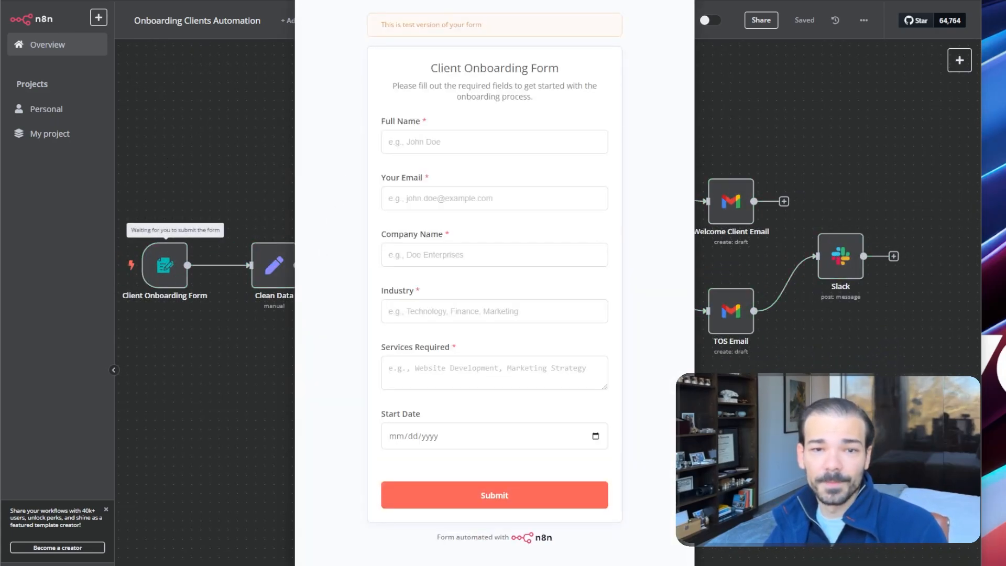
Enter the client's full name, e-mail address and company name Solvent Life in the test form
{"action": "left_click_drag", "start_coordinate": [495, 0], "coordinate": [445, 0]}
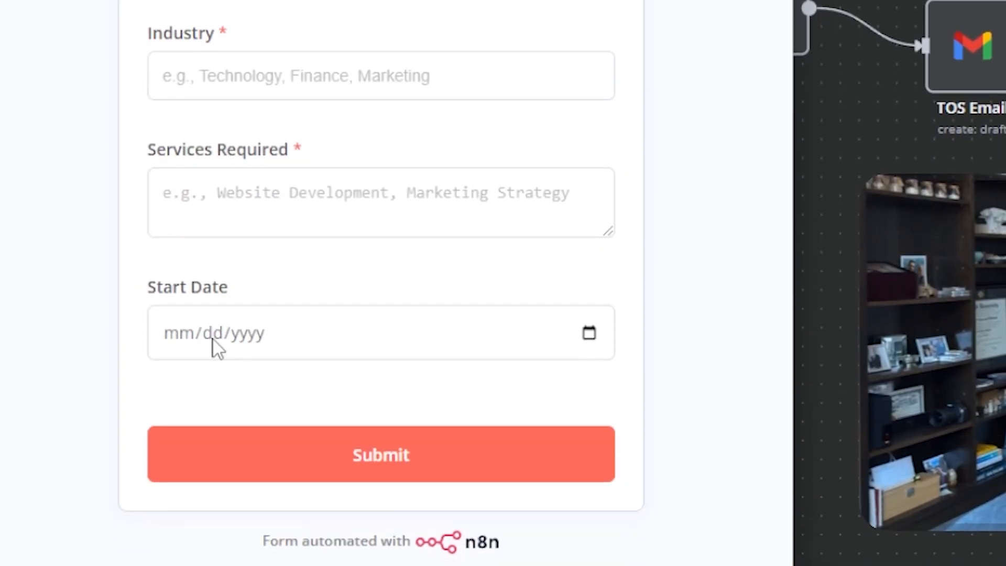
{"action": "left_click", "coordinate": [214, 139]}
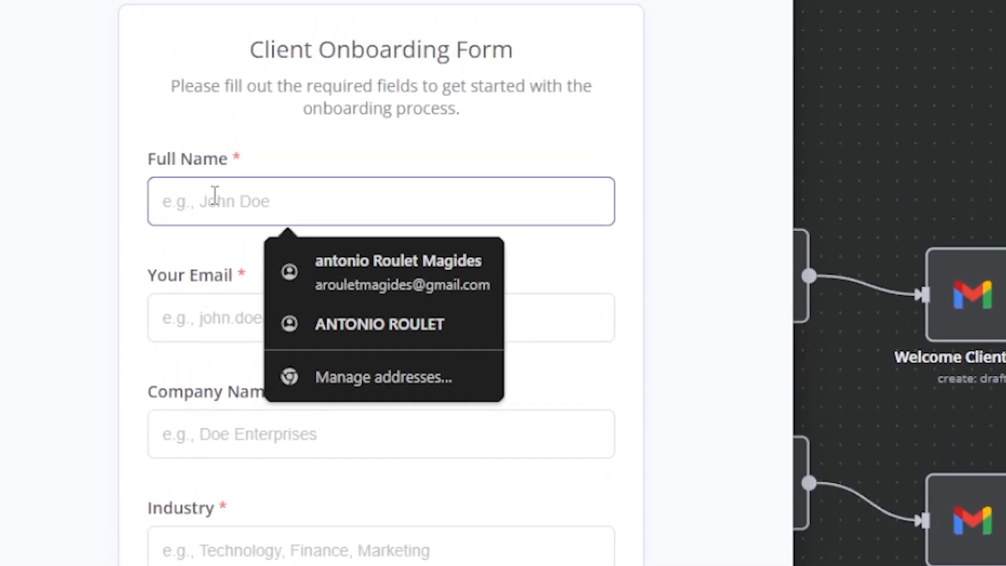
{"action": "type", "text": "Antonio R"}
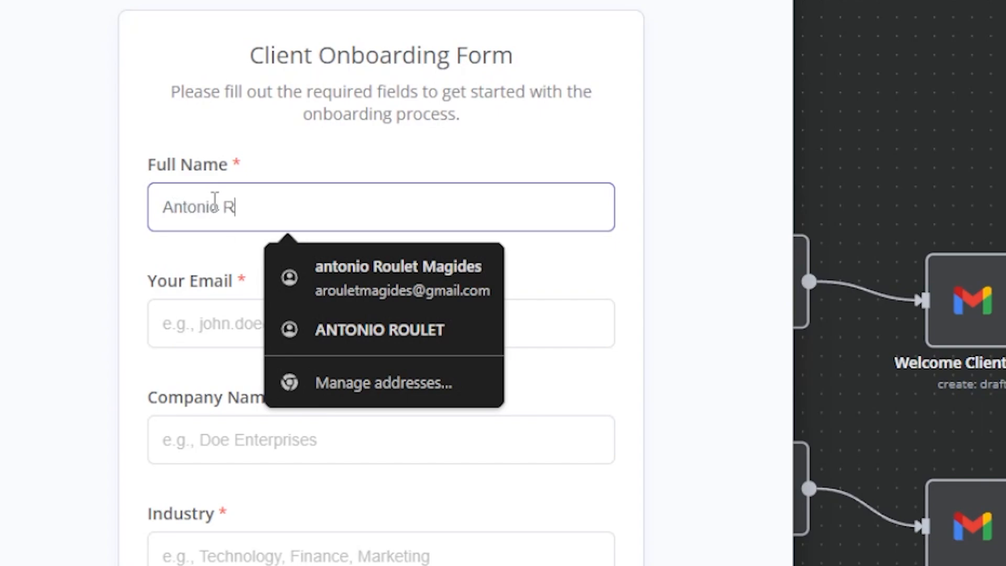
{"action": "key", "text": "Tab"}
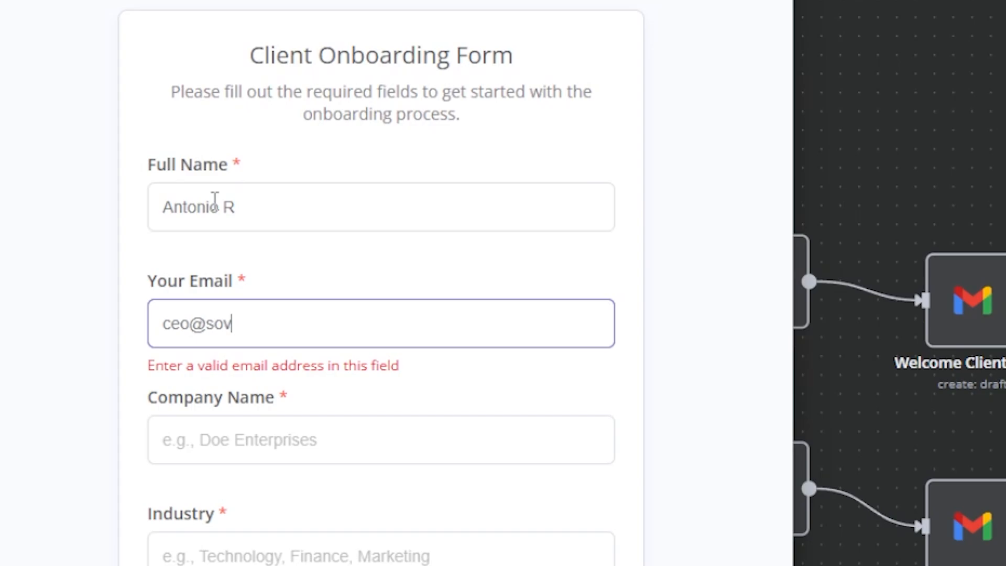
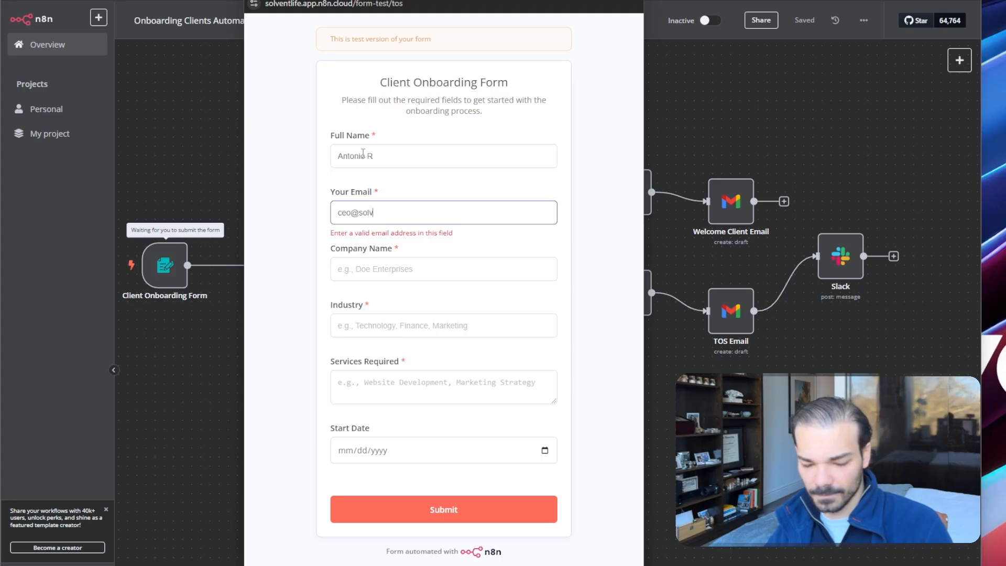
{"action": "key", "text": "Tab"}
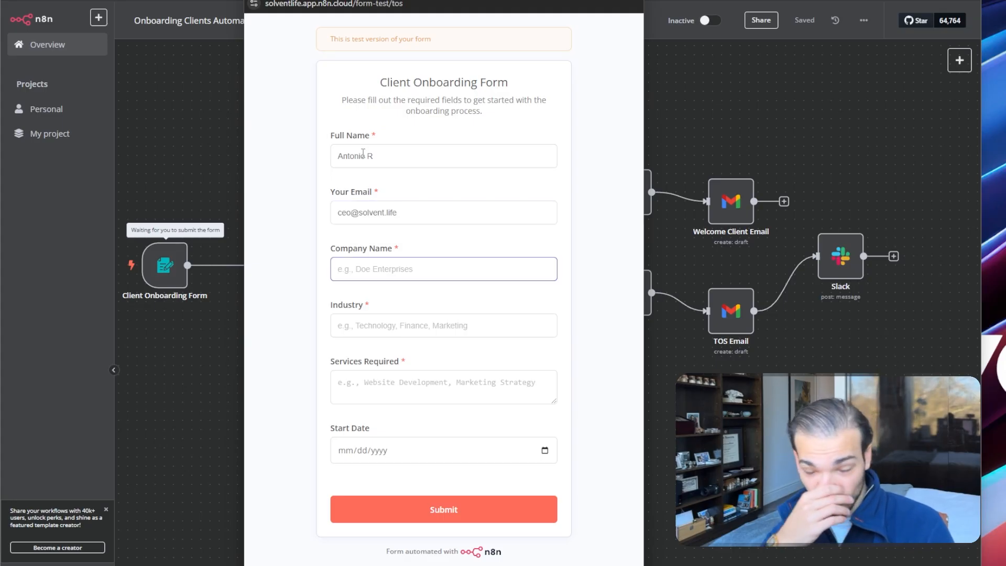
{"action": "type", "text": "So"}
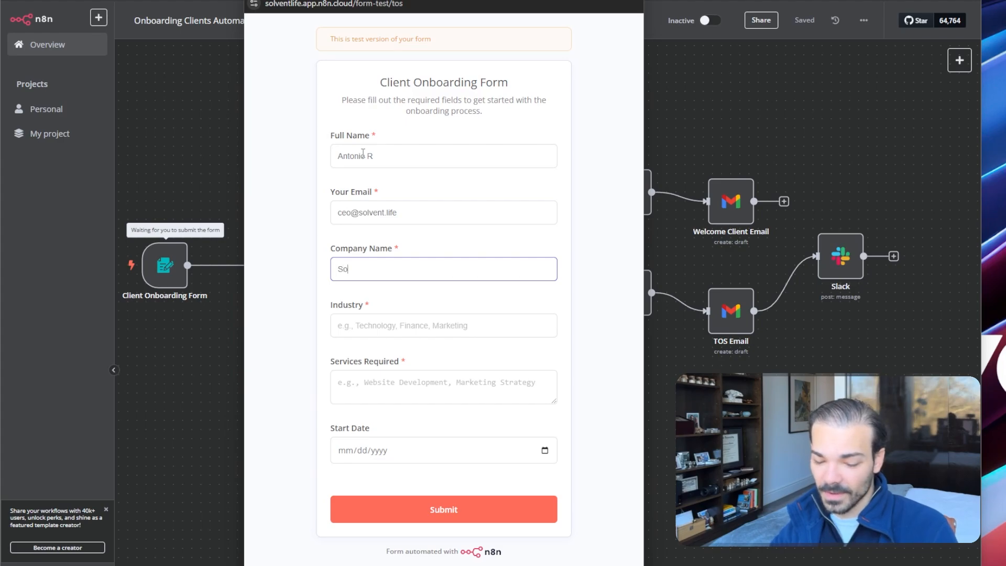
{"action": "type", "text": "lvent Life"}
Choose Finance industry, request a website, set March 11 as start date, and submit
{"action": "key", "text": "Tab"}
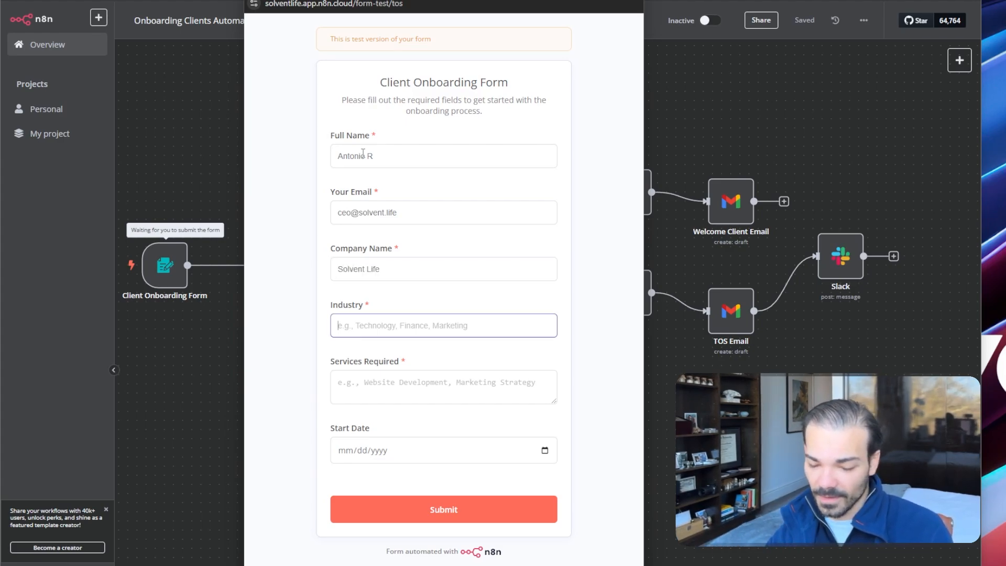
{"action": "type", "text": "Finance"}
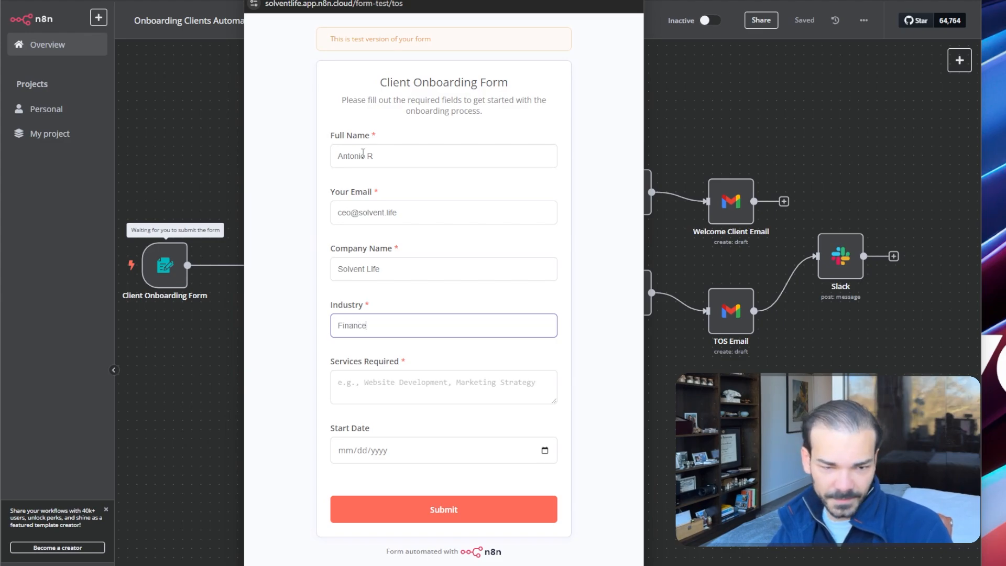
{"action": "key", "text": "Tab"}
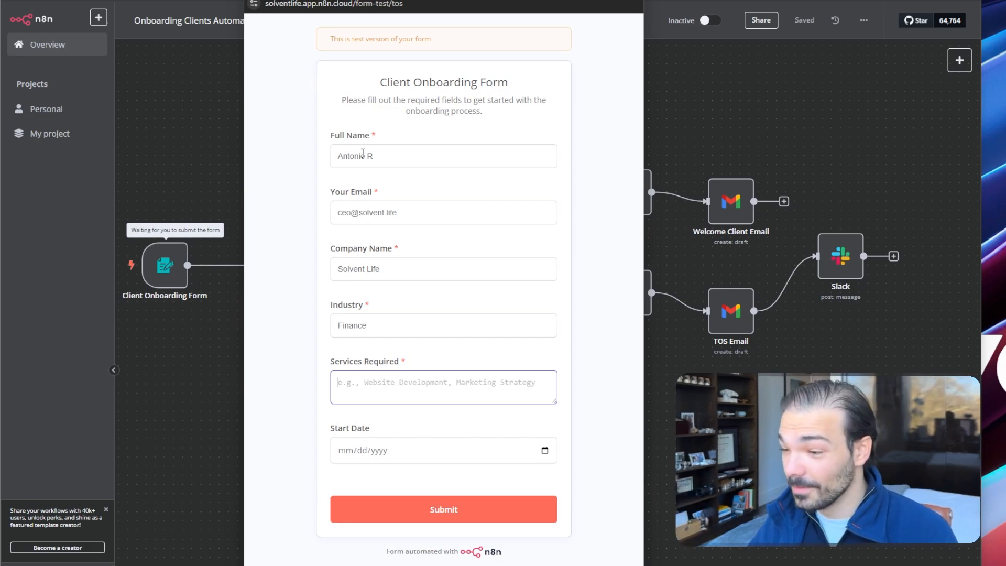
{"action": "type", "text": "I n"}
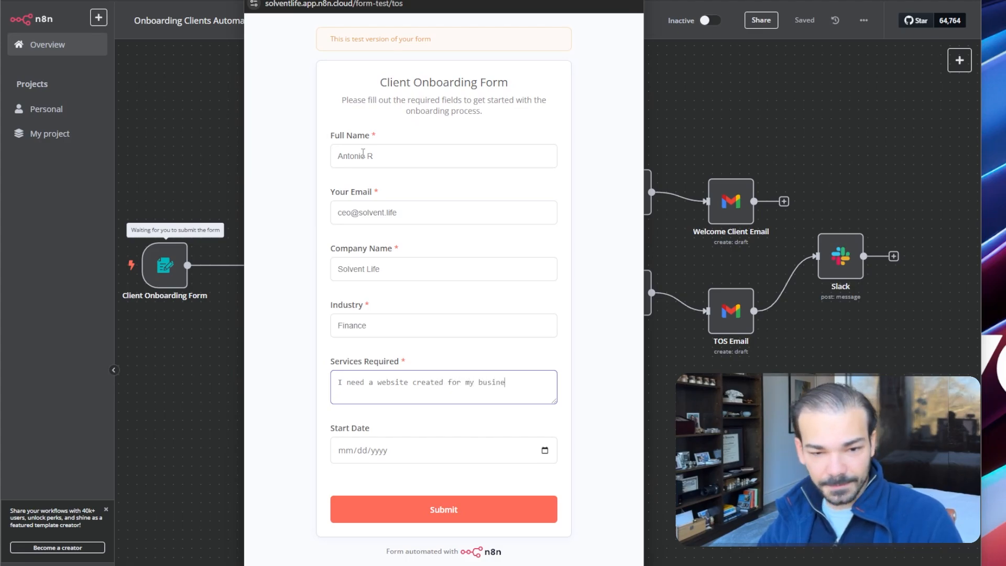
{"action": "left_click", "coordinate": [543, 451]}
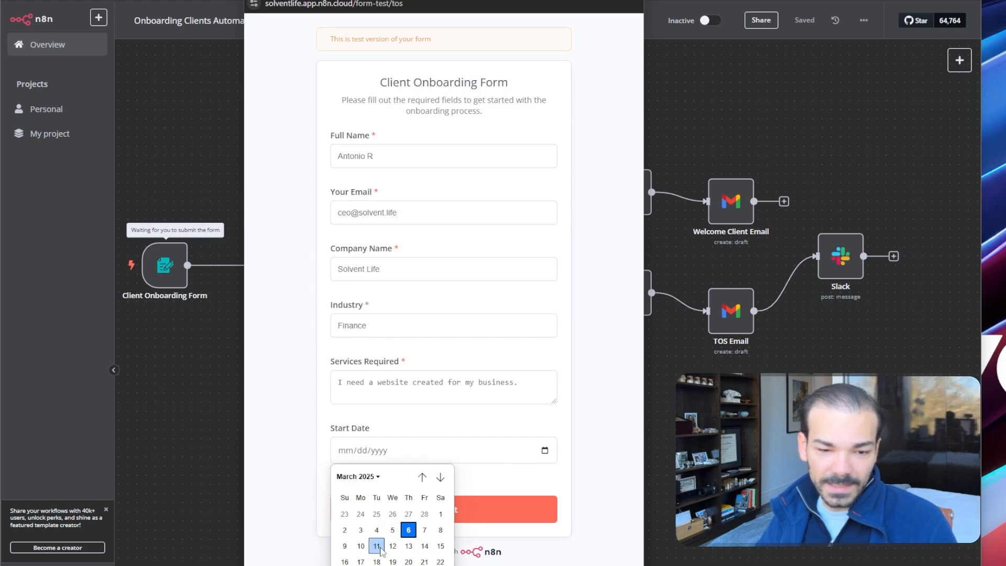
{"action": "left_click", "coordinate": [376, 546]}
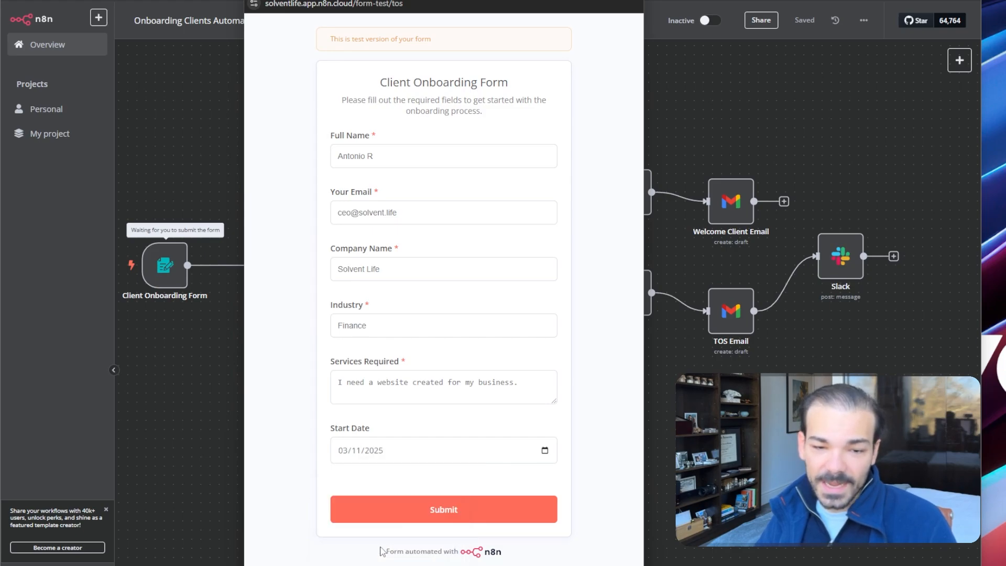
{"action": "left_click", "coordinate": [399, 517]}
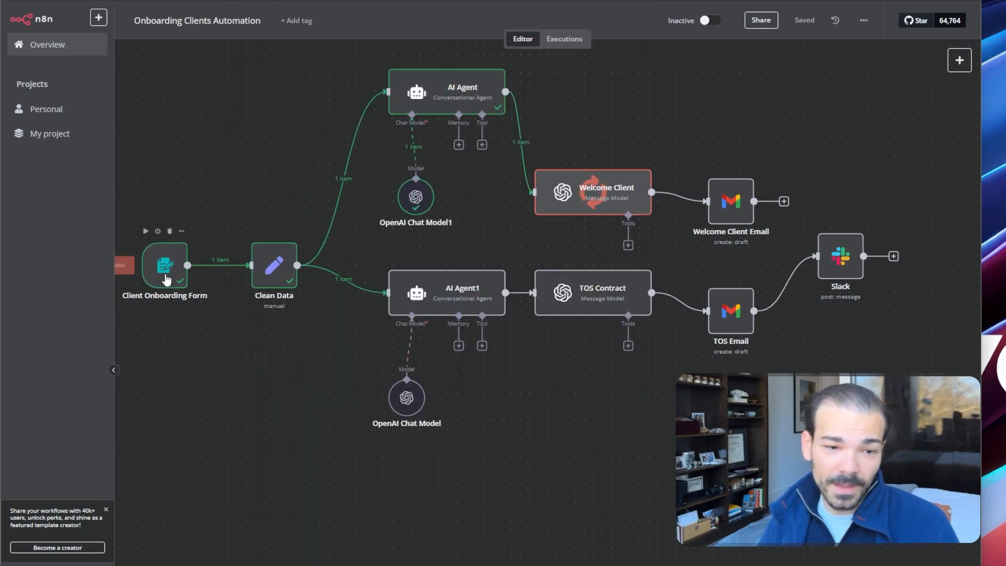
Confirm every node through the Gmail drafts and Slack succeeds, then maximise the Slack window
{"action": "scroll", "coordinate": [274, 298], "scroll_direction": "up", "scroll_amount": 3}
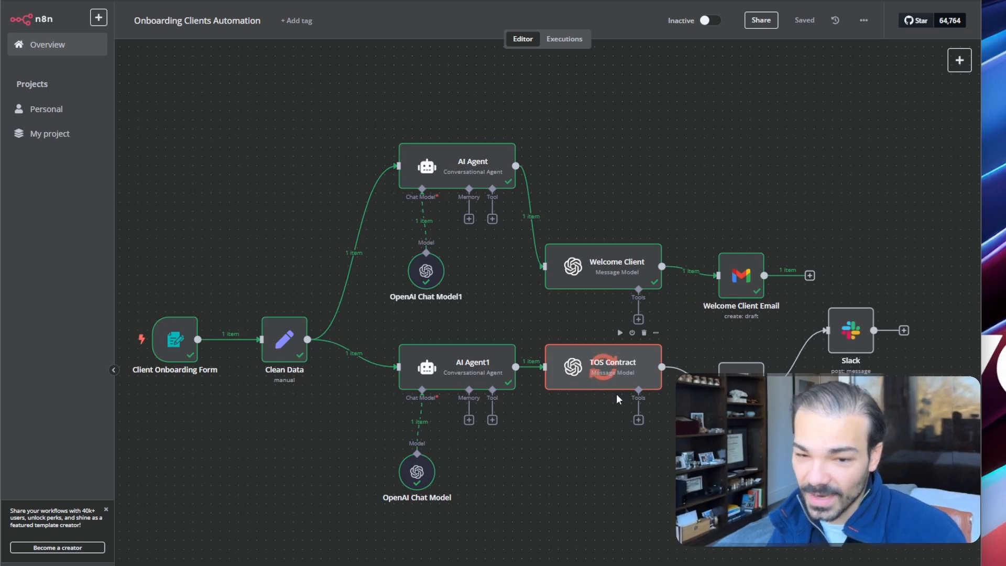
{"action": "scroll", "coordinate": [616, 393], "scroll_direction": "down", "scroll_amount": 5}
{"action": "scroll", "coordinate": [615, 394], "scroll_direction": "right", "scroll_amount": 3}
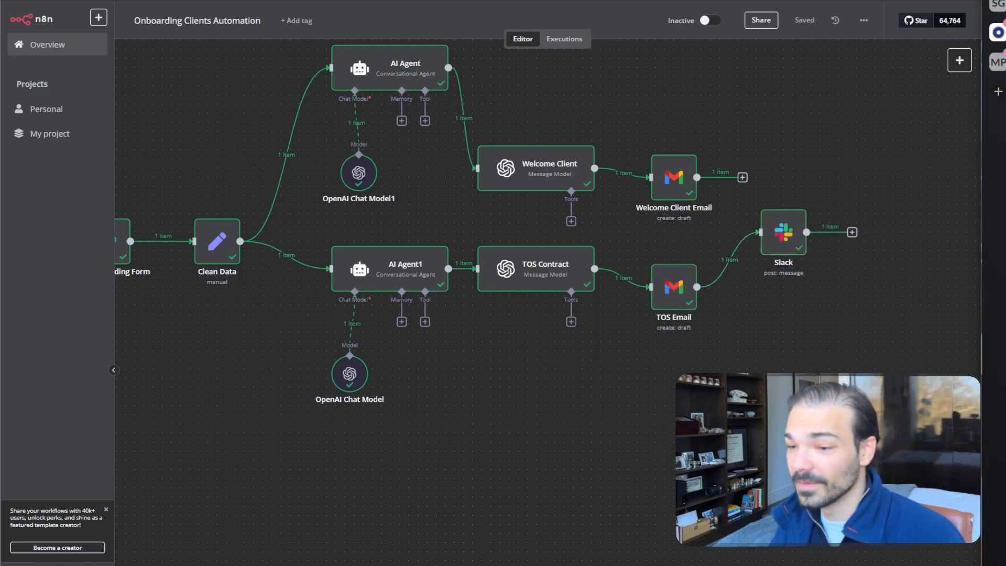
{"action": "left_click_drag", "start_coordinate": [1005, 1], "coordinate": [653, 12]}
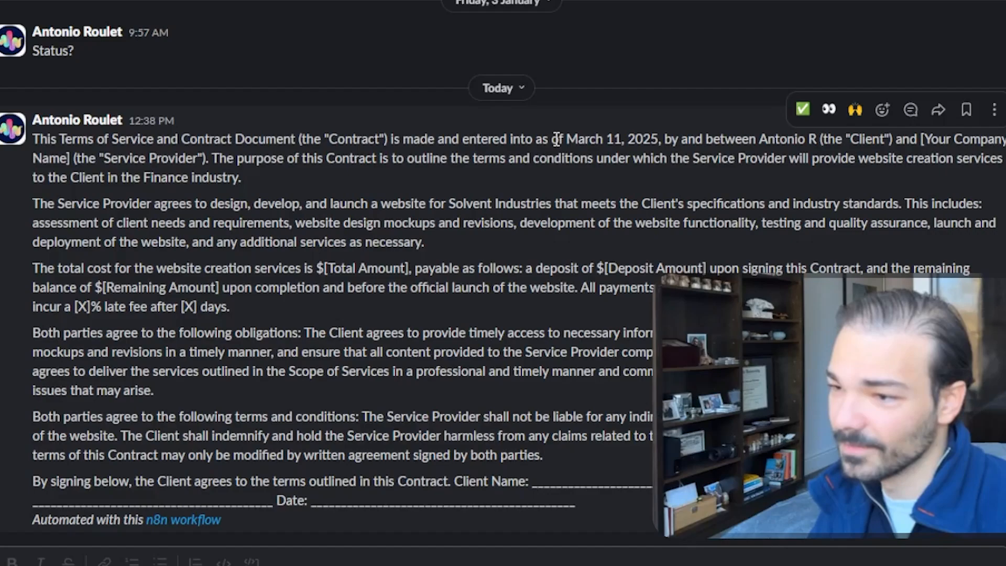
Highlight the posted contract's March 11, 2025 date, client name, company placeholder, purpose and scope
{"action": "left_click_drag", "start_coordinate": [557, 139], "coordinate": [664, 138]}
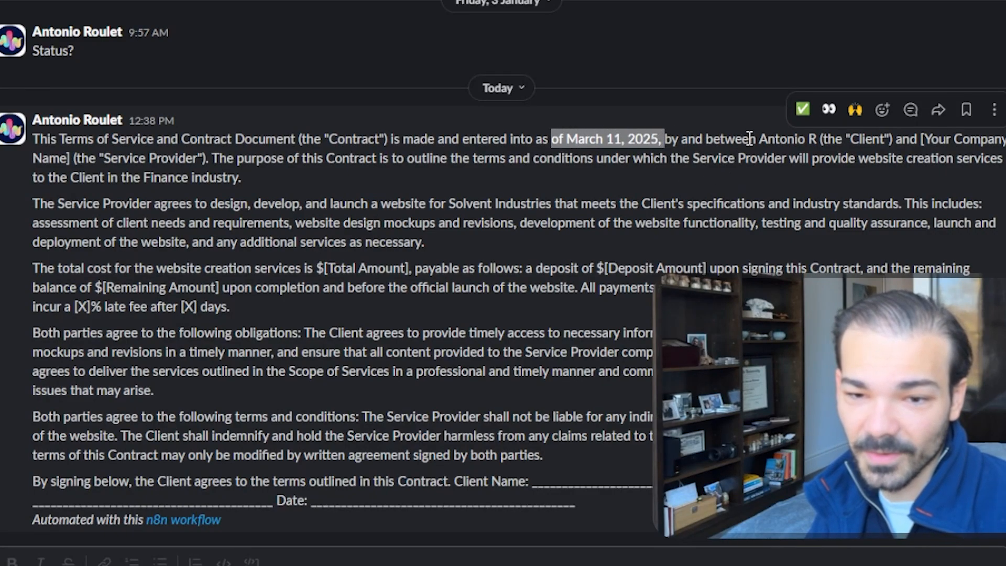
{"action": "left_click_drag", "start_coordinate": [750, 138], "coordinate": [816, 136]}
{"action": "left_click_drag", "start_coordinate": [923, 138], "coordinate": [68, 152]}
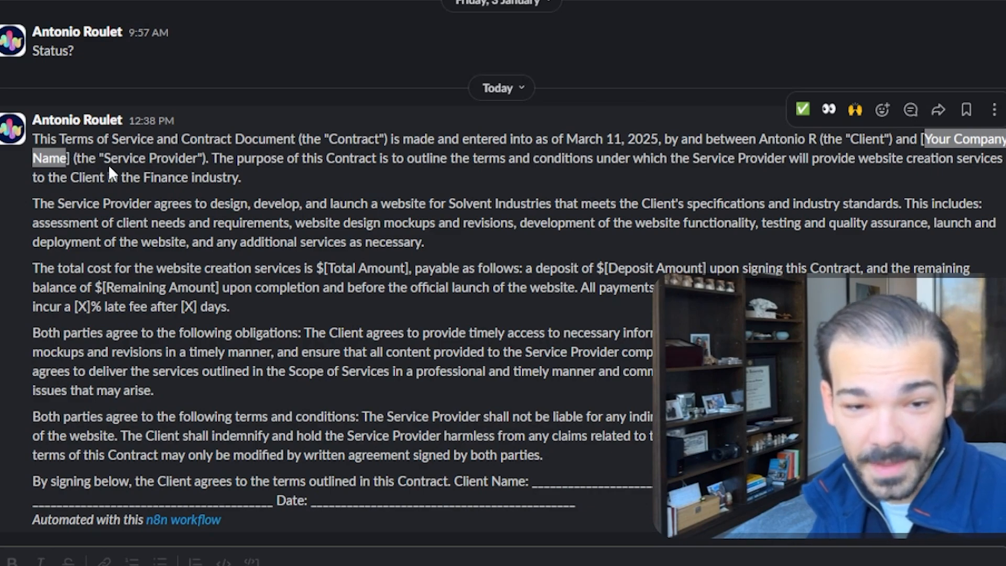
{"action": "left_click_drag", "start_coordinate": [219, 158], "coordinate": [775, 160]}
{"action": "left_click", "coordinate": [465, 239]}
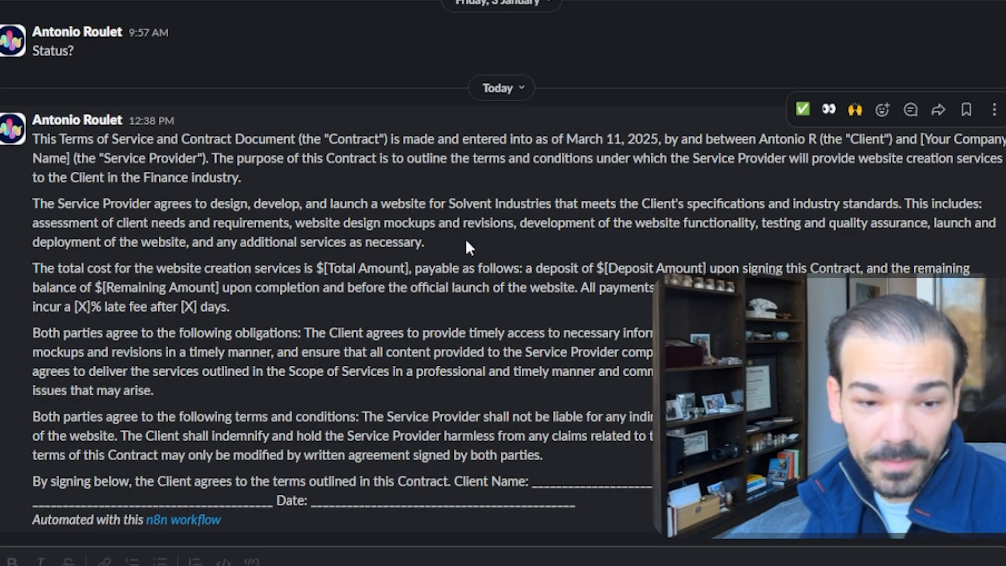
{"action": "left_click_drag", "start_coordinate": [33, 204], "coordinate": [286, 441]}
{"action": "left_click", "coordinate": [294, 430]}
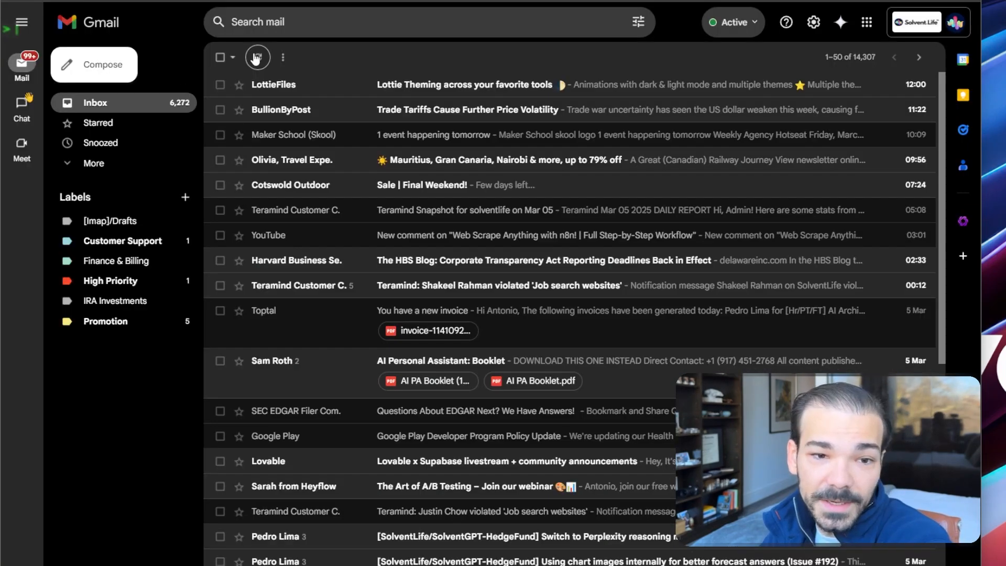
Open Gmail's Drafts folder to the Terms of Service and Contract draft, narrowing the window
{"action": "left_click", "coordinate": [94, 163]}
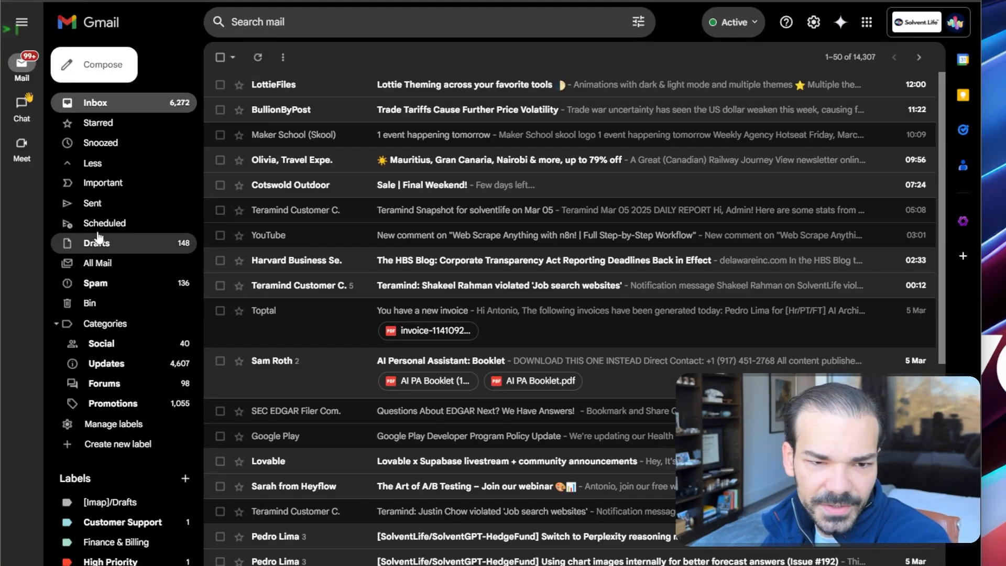
{"action": "left_click", "coordinate": [97, 242]}
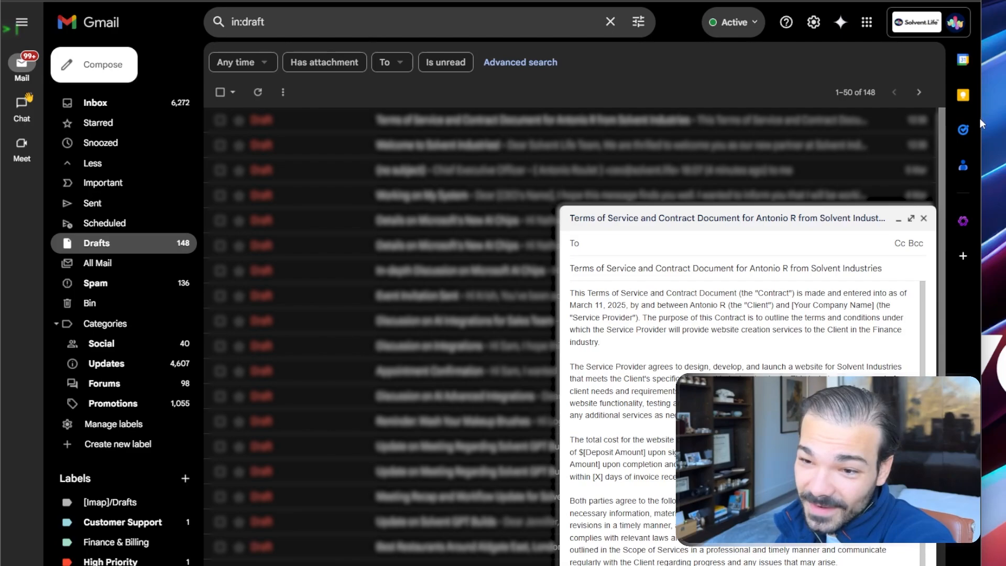
{"action": "left_click_drag", "start_coordinate": [981, 121], "coordinate": [723, 108]}
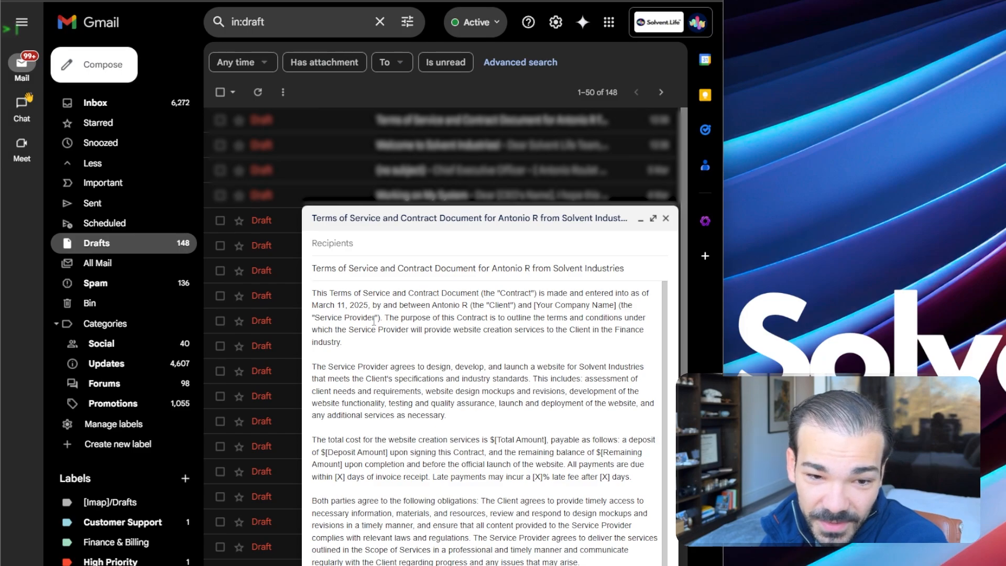
{"action": "scroll", "coordinate": [433, 345], "scroll_direction": "down", "scroll_amount": 1}
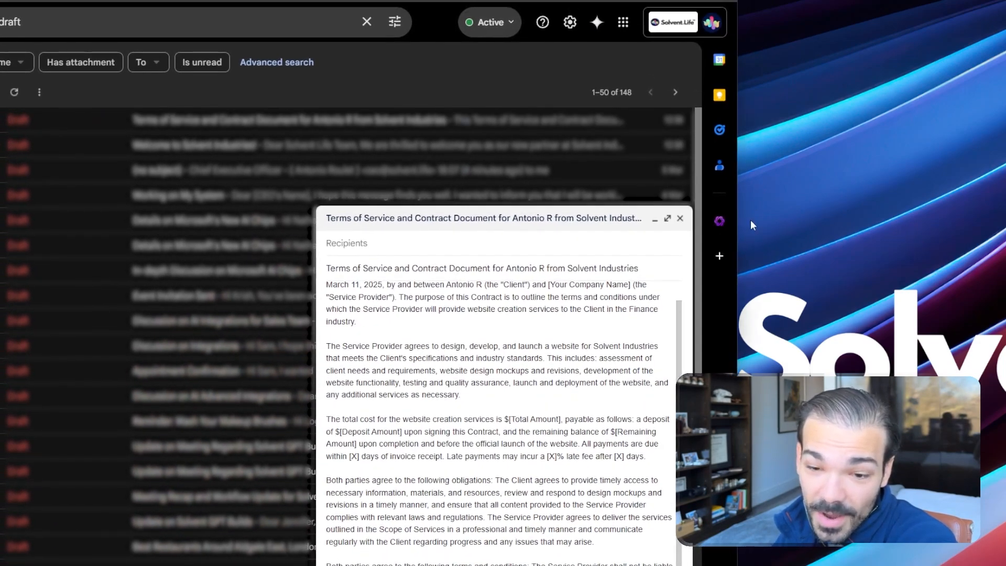
{"action": "left_click_drag", "start_coordinate": [739, 248], "coordinate": [719, 247]}
{"action": "scroll", "coordinate": [607, 336], "scroll_direction": "up", "scroll_amount": 1}
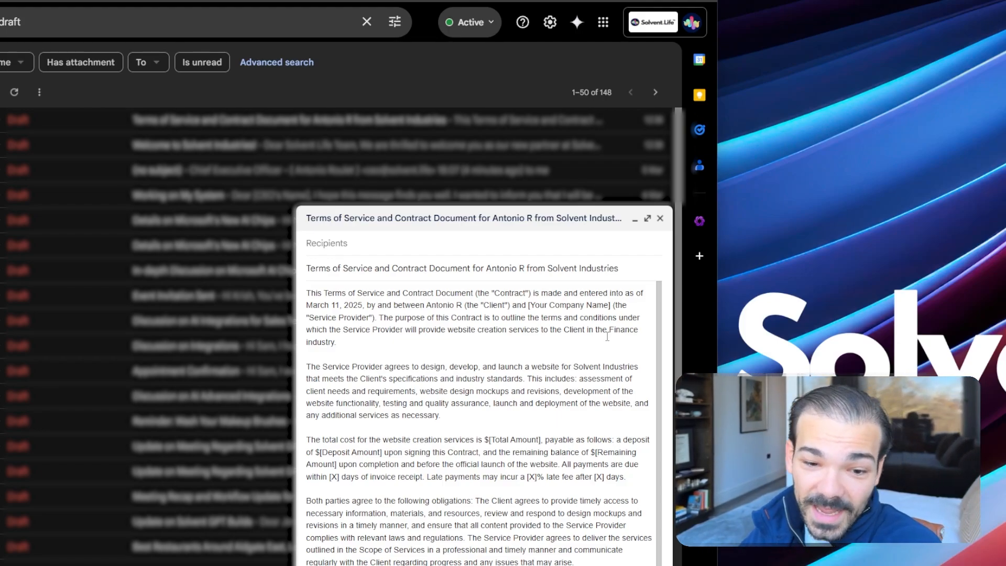
Highlight the [Your Company Name] and [Total Amount] placeholders in the draft
{"action": "left_click_drag", "start_coordinate": [529, 305], "coordinate": [610, 308]}
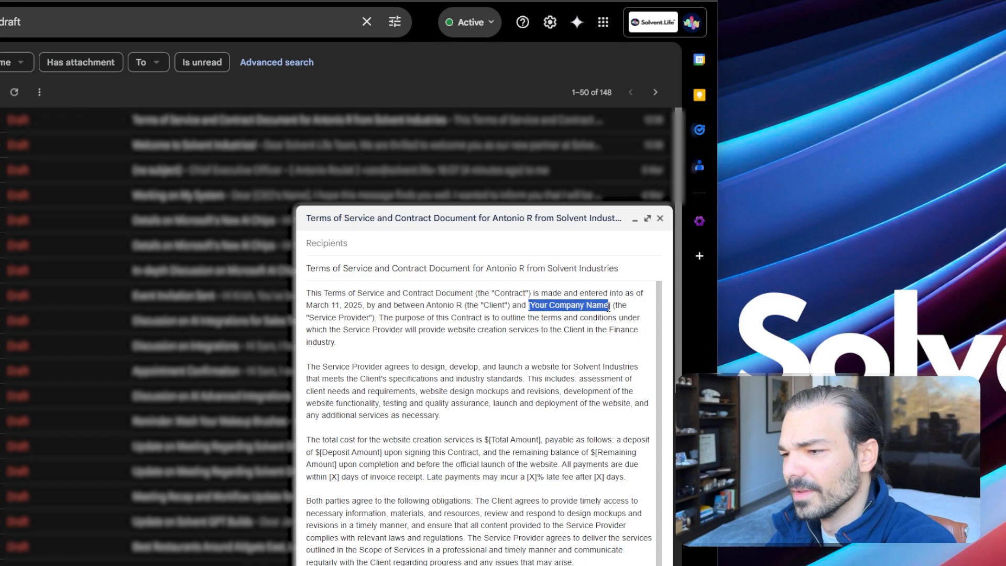
{"action": "scroll", "coordinate": [591, 301], "scroll_direction": "down", "scroll_amount": 1}
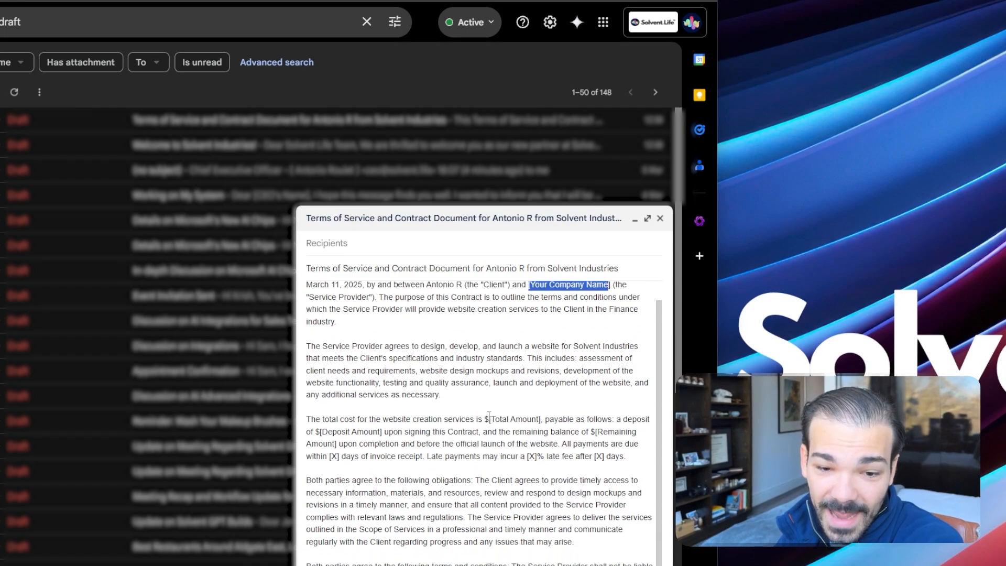
{"action": "left_click_drag", "start_coordinate": [488, 418], "coordinate": [539, 419]}
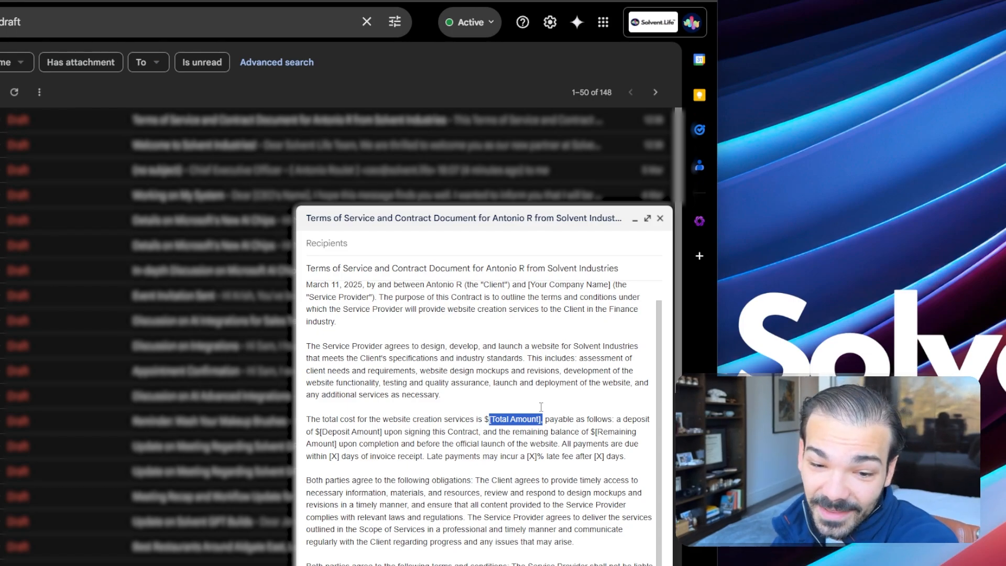
Replace the placeholders with a 5,000 total, 5% late fee after 7 days, and 2-day payment
{"action": "left_click", "coordinate": [560, 442]}
{"action": "left_click_drag", "start_coordinate": [489, 418], "coordinate": [540, 419]}
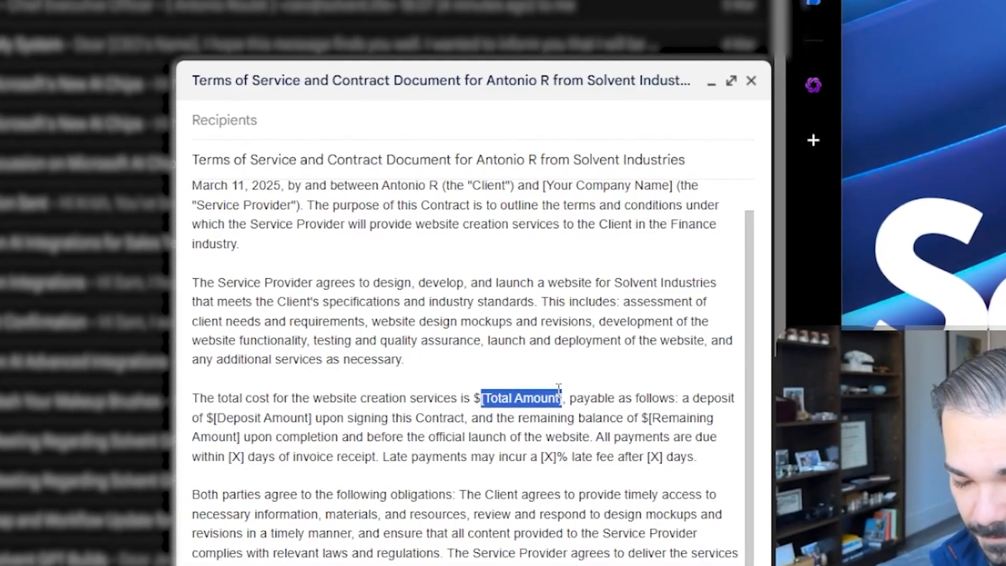
{"action": "type", "text": "5,000"}
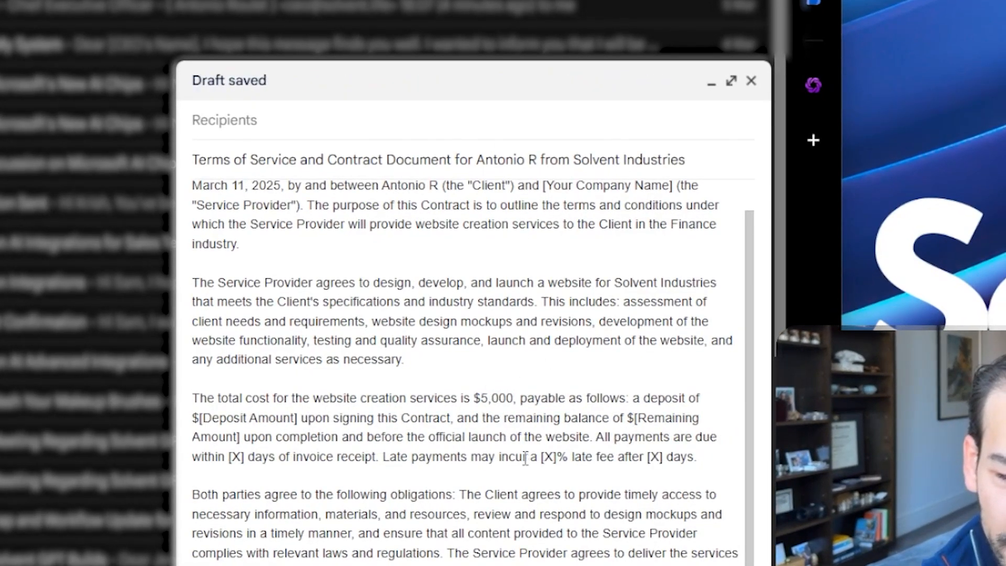
{"action": "left_click_drag", "start_coordinate": [546, 459], "coordinate": [557, 457]}
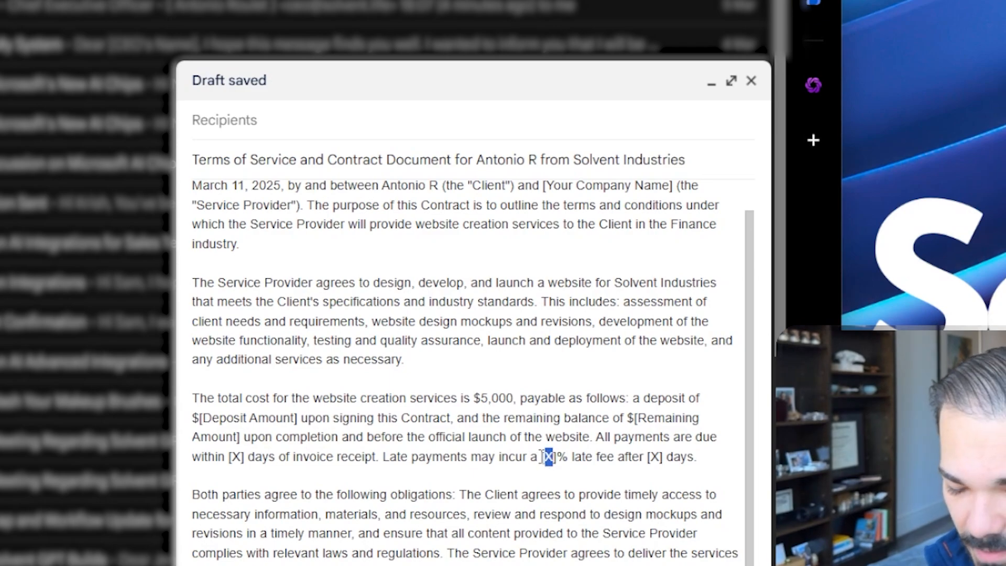
{"action": "type", "text": "5"}
{"action": "double_click", "coordinate": [653, 457]}
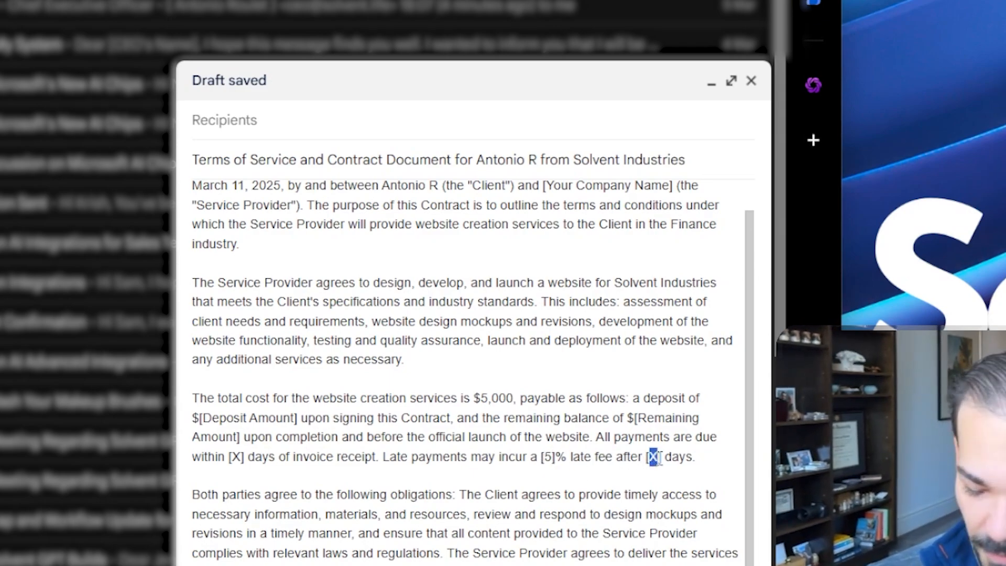
{"action": "type", "text": "7"}
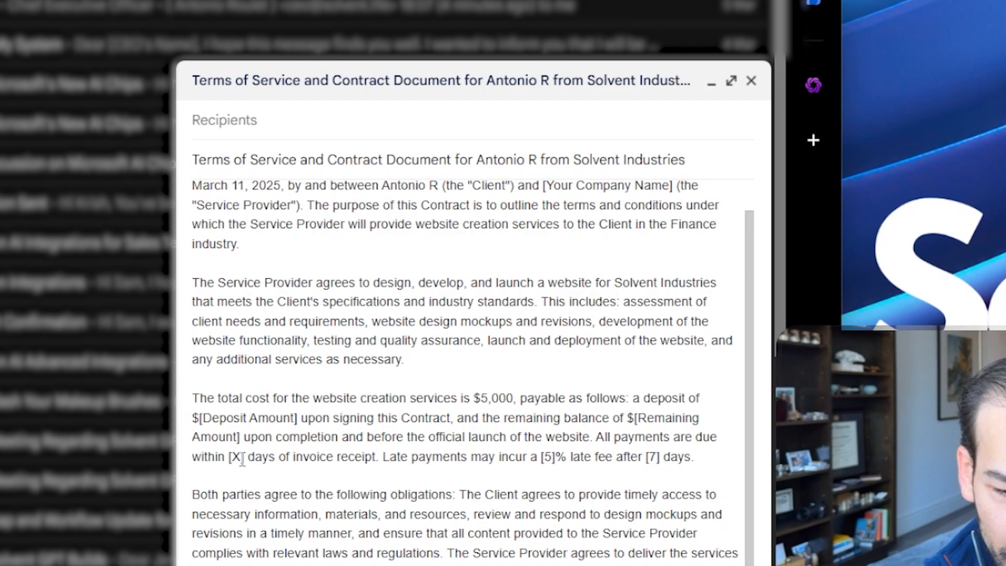
{"action": "left_click_drag", "start_coordinate": [241, 458], "coordinate": [232, 457]}
{"action": "type", "text": "2"}
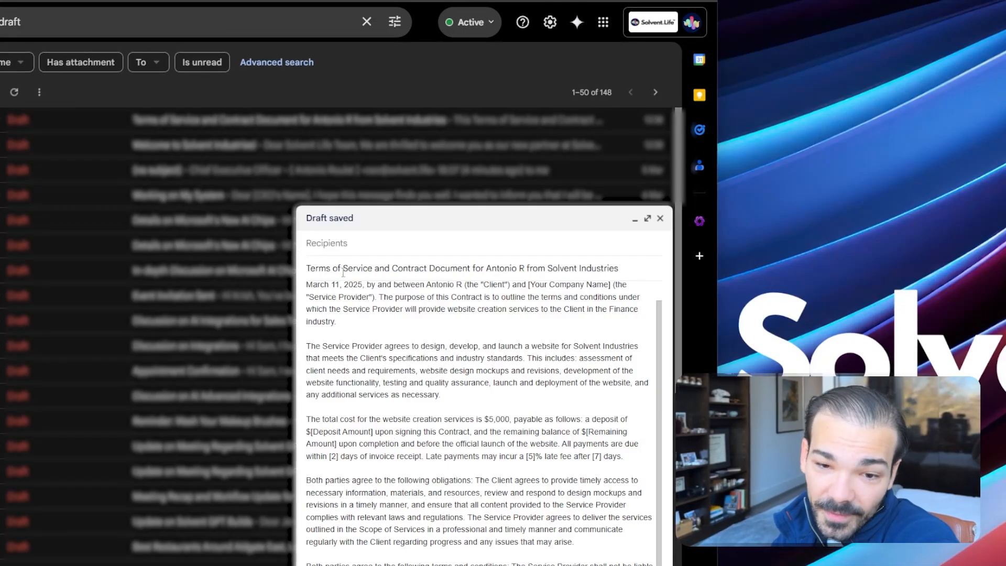
Make the Gmail window taller and scroll through the completed contract draft
{"action": "scroll", "coordinate": [452, 439], "scroll_direction": "up", "scroll_amount": 1}
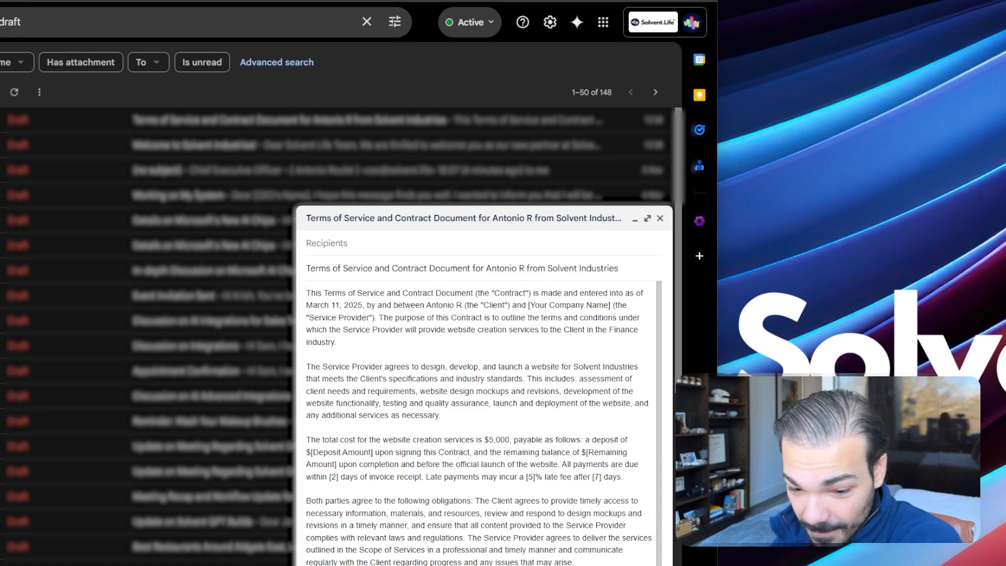
{"action": "mouse_move", "coordinate": [677, 565]}
{"action": "left_mouse_down"}
{"action": "mouse_move", "coordinate": [677, 538]}
{"action": "mouse_move", "coordinate": [678, 565]}
{"action": "left_mouse_up"}
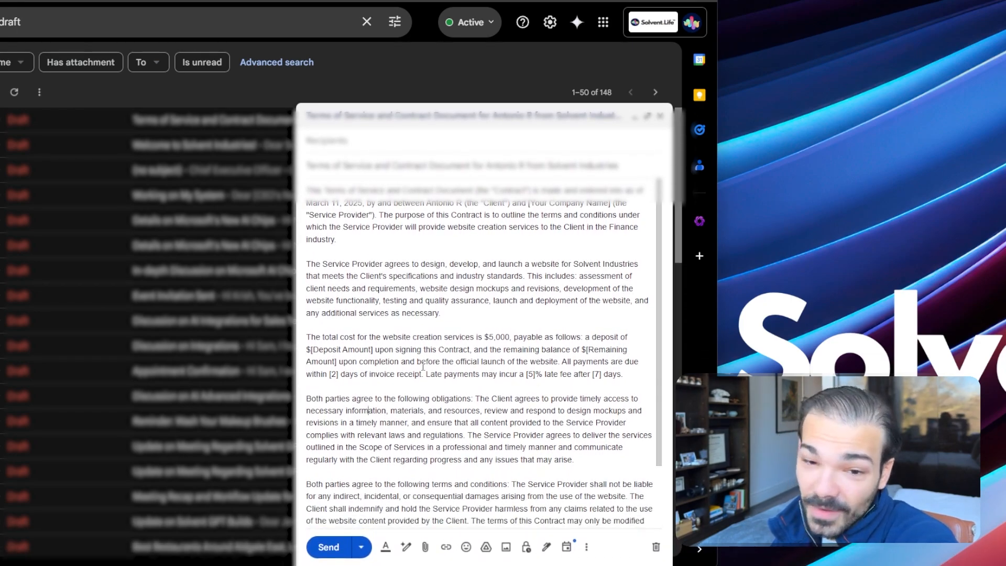
{"action": "scroll", "coordinate": [424, 362], "scroll_direction": "down", "scroll_amount": 3}
{"action": "scroll", "coordinate": [424, 362], "scroll_direction": "down", "scroll_amount": 1}
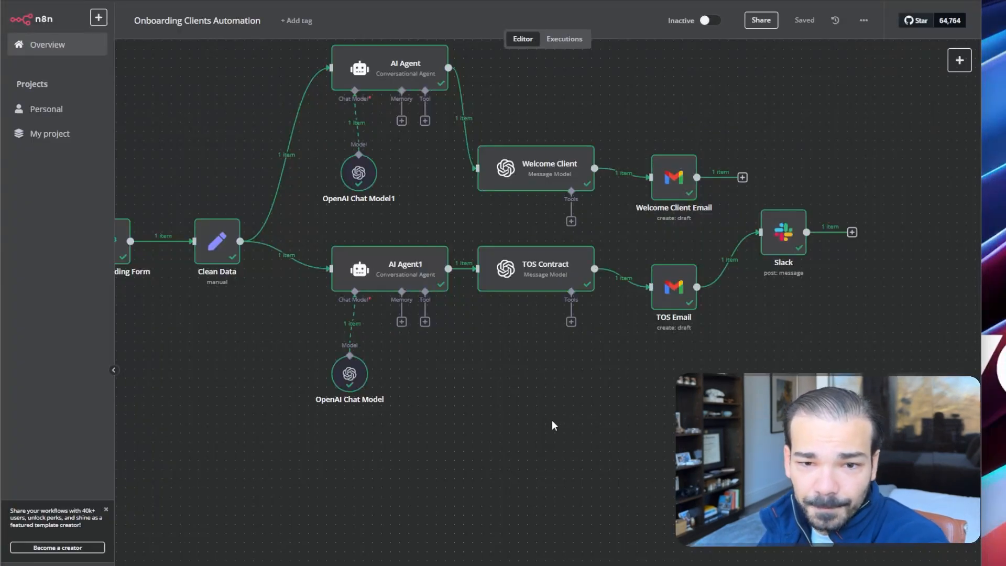
Open the Client Onboarding Form node and bring up copy options on its Test URL
{"action": "left_click_drag", "start_coordinate": [520, 419], "coordinate": [606, 464]}
{"action": "double_click", "coordinate": [187, 300]}
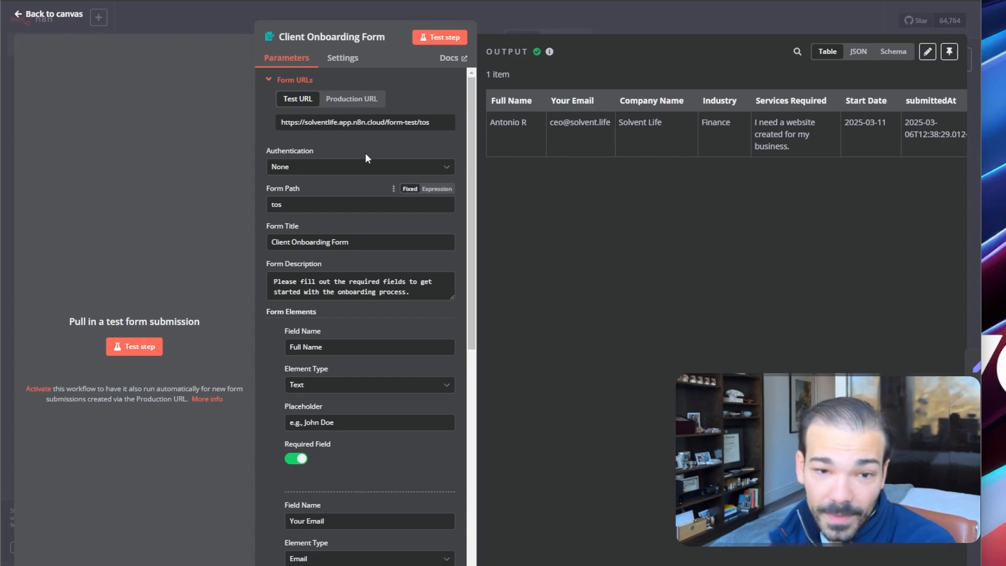
{"action": "right_click", "coordinate": [406, 120]}
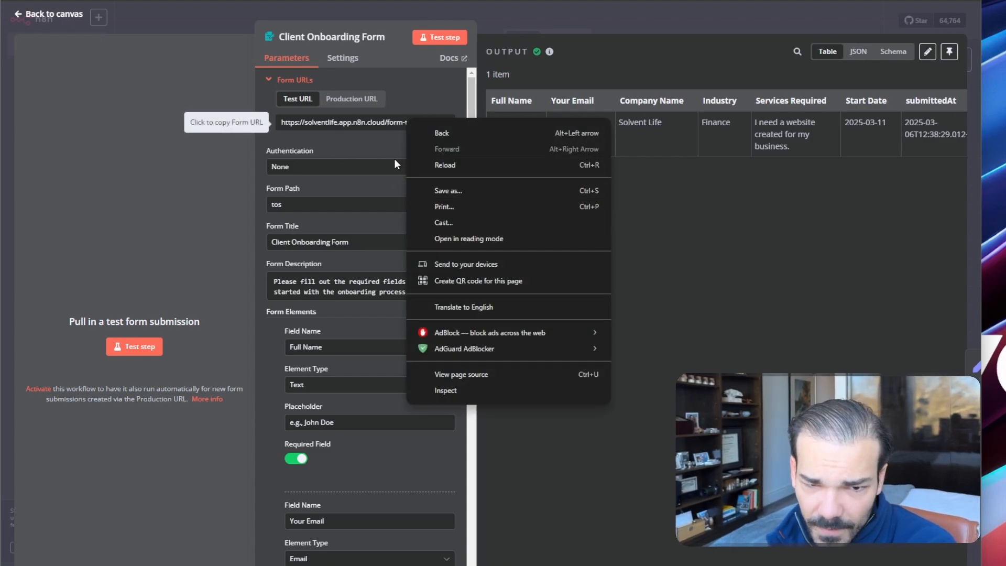
{"action": "key", "text": "Escape"}
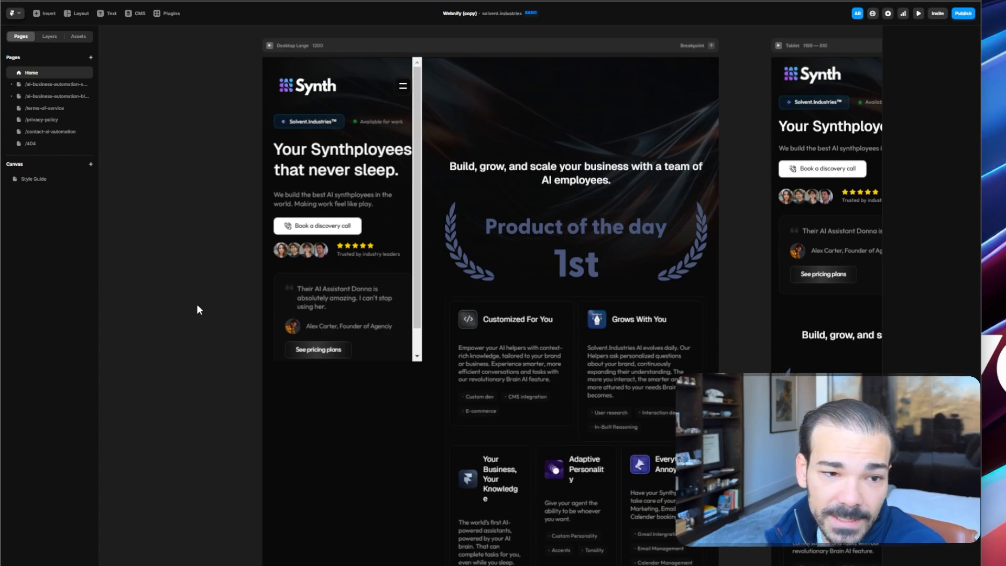
Paste the n8n test form URL into the Book a discovery call button's Link field
{"action": "scroll", "coordinate": [438, 171], "scroll_direction": "down", "scroll_amount": 2}
{"action": "scroll", "coordinate": [438, 172], "scroll_direction": "up", "scroll_amount": 2}
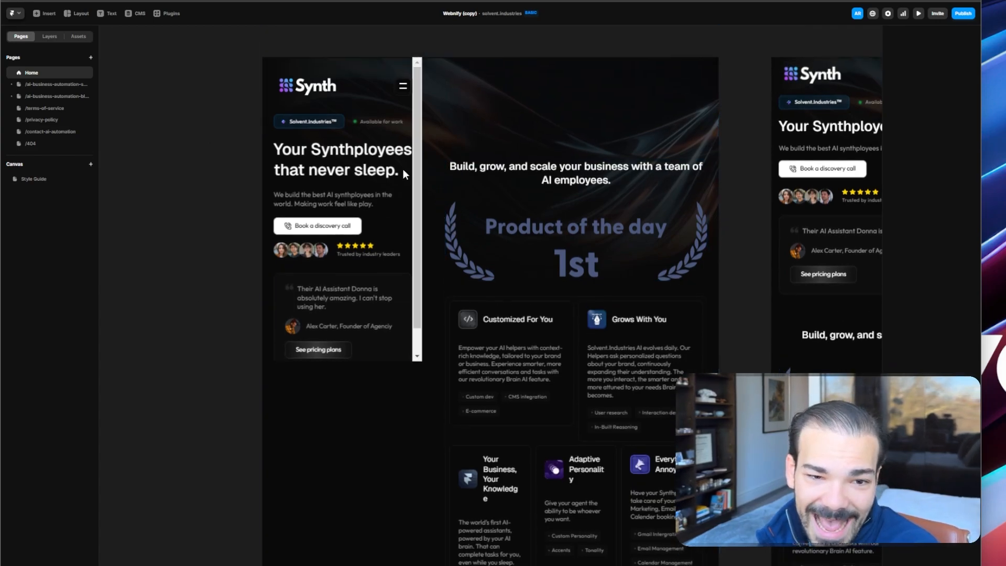
{"action": "scroll", "coordinate": [375, 181], "scroll_direction": "down", "scroll_amount": 3}
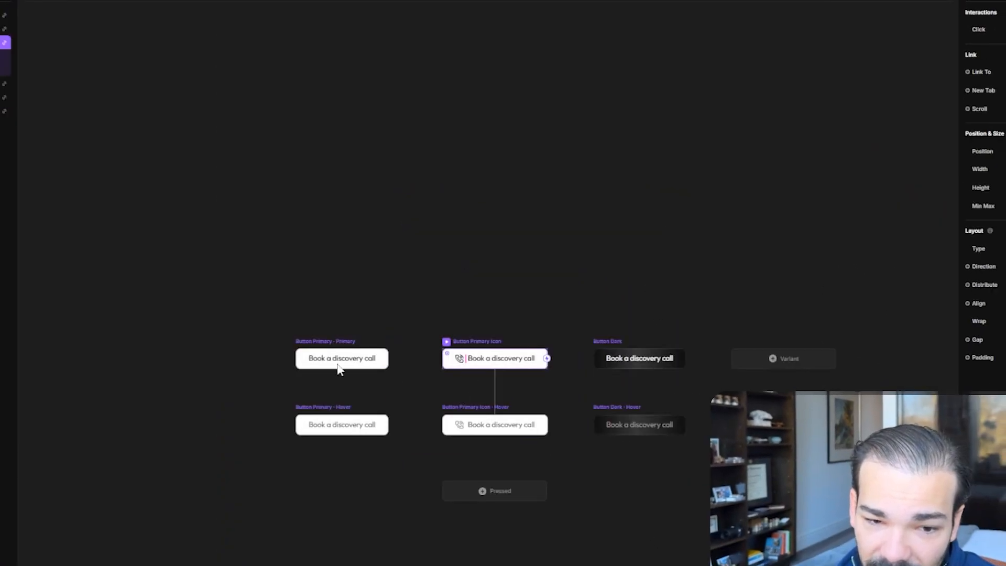
{"action": "left_click", "coordinate": [337, 367]}
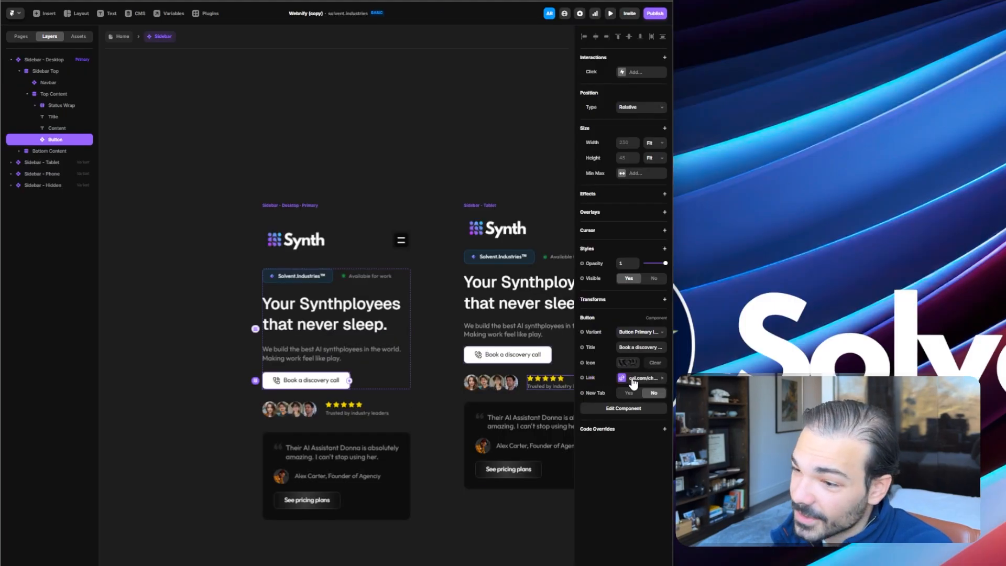
{"action": "left_click", "coordinate": [634, 379]}
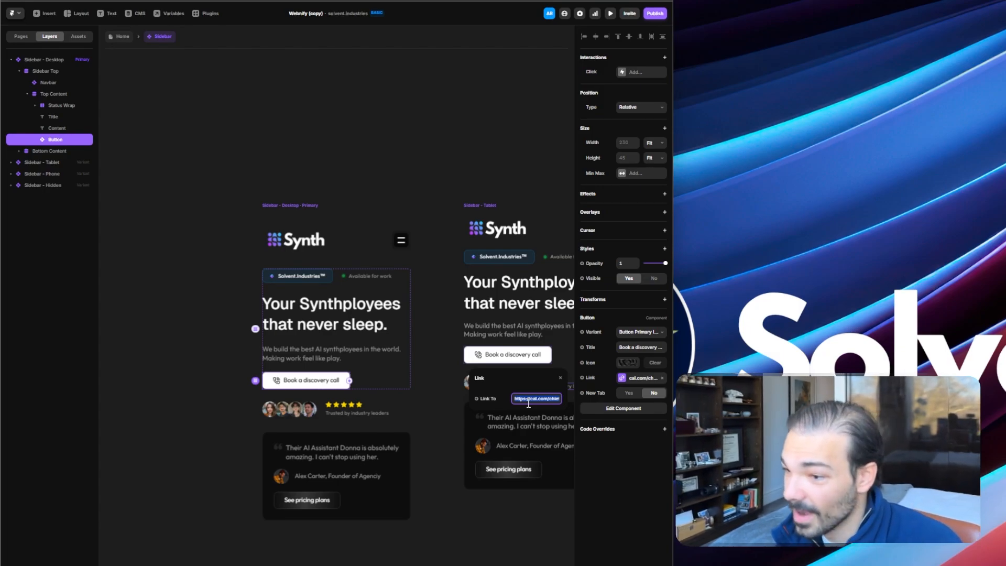
{"action": "key", "text": "ctrl+v"}
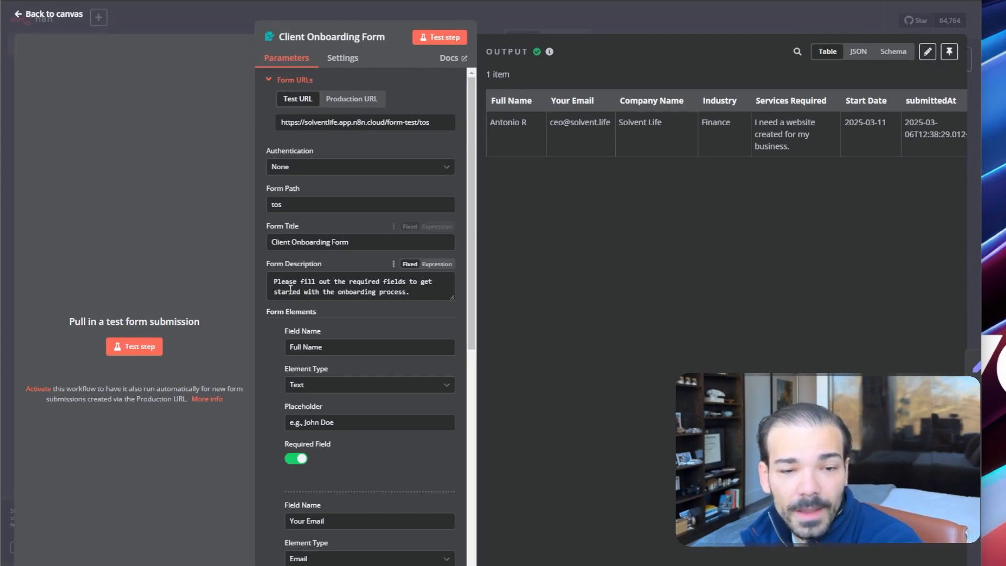
Scroll through the form node's settings and select its description text for review
{"action": "scroll", "coordinate": [291, 284], "scroll_direction": "down", "scroll_amount": 3}
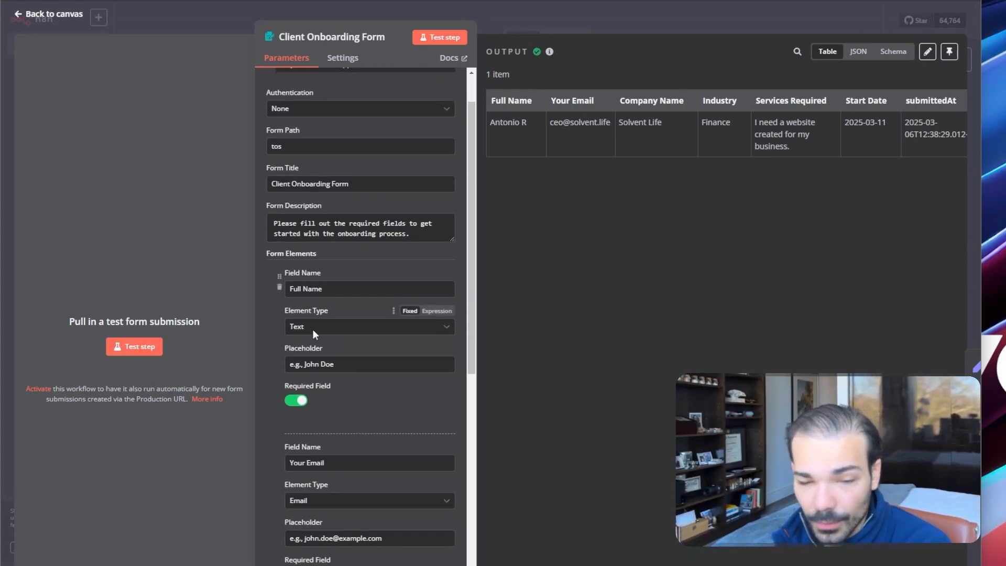
{"action": "scroll", "coordinate": [298, 262], "scroll_direction": "down", "scroll_amount": 6}
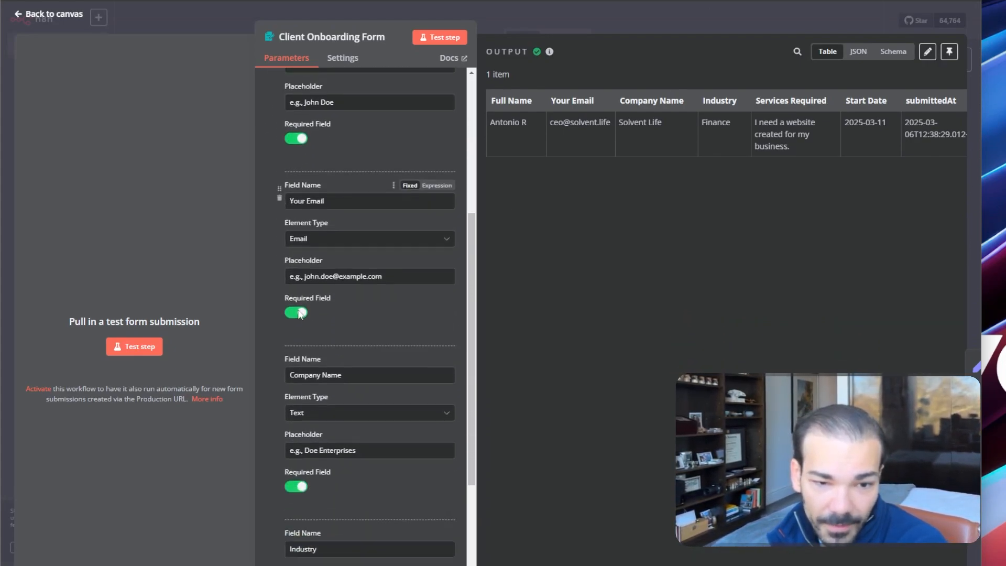
{"action": "scroll", "coordinate": [308, 296], "scroll_direction": "down", "scroll_amount": 3}
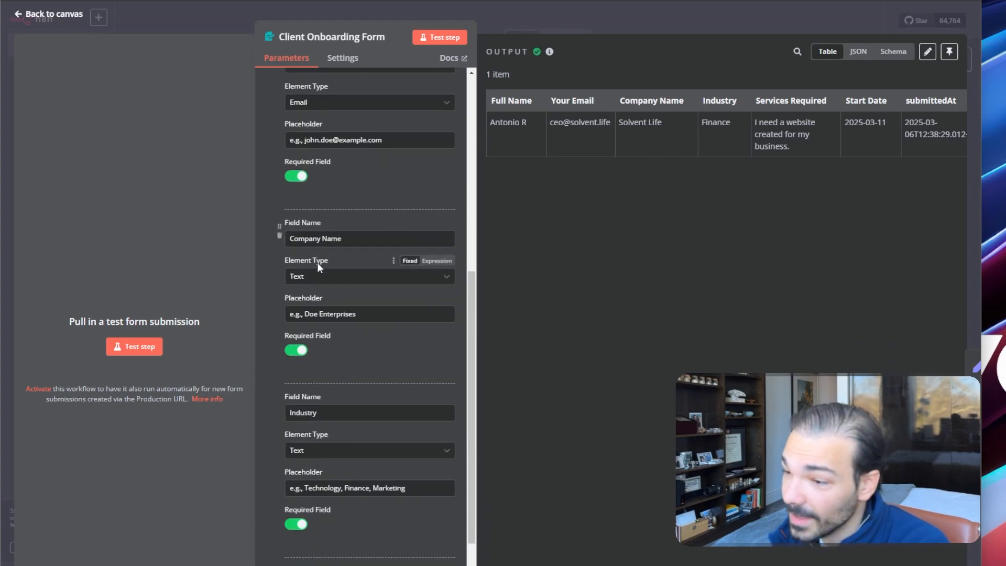
{"action": "scroll", "coordinate": [316, 262], "scroll_direction": "down", "scroll_amount": 1}
{"action": "scroll", "coordinate": [307, 230], "scroll_direction": "up", "scroll_amount": 13}
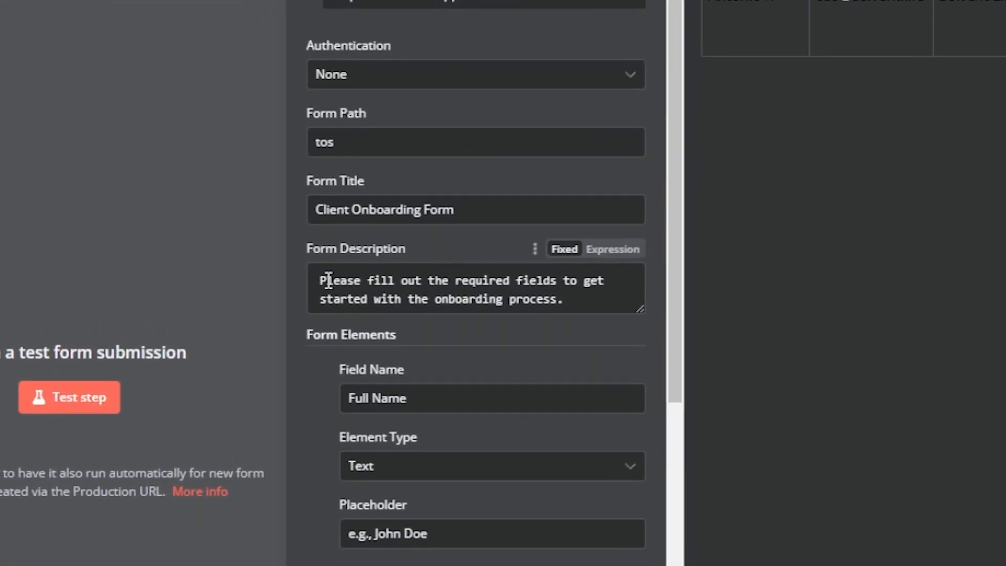
{"action": "left_click_drag", "start_coordinate": [277, 282], "coordinate": [302, 283]}
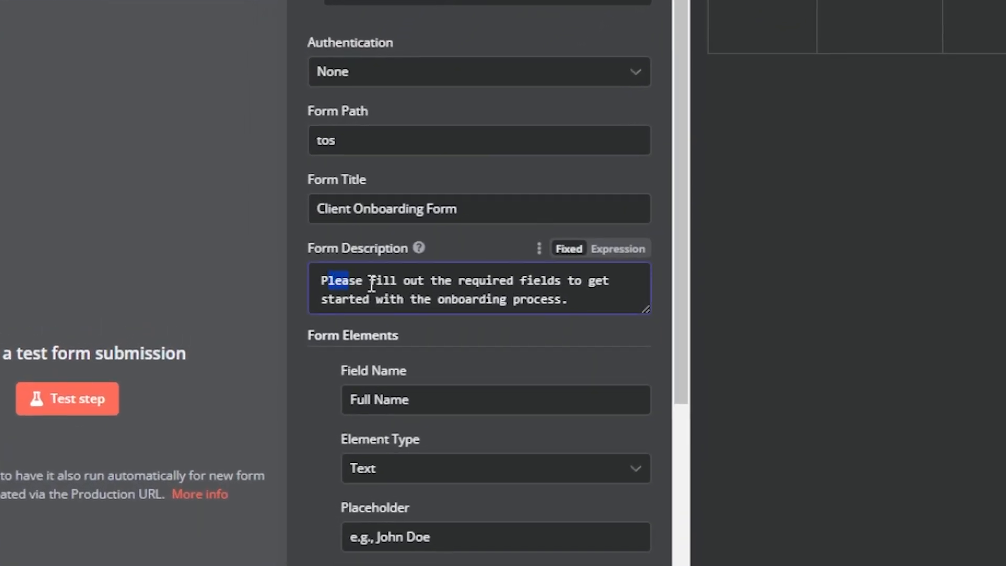
{"action": "left_click_drag", "start_coordinate": [372, 284], "coordinate": [656, 303]}
{"action": "left_click", "coordinate": [580, 309]}
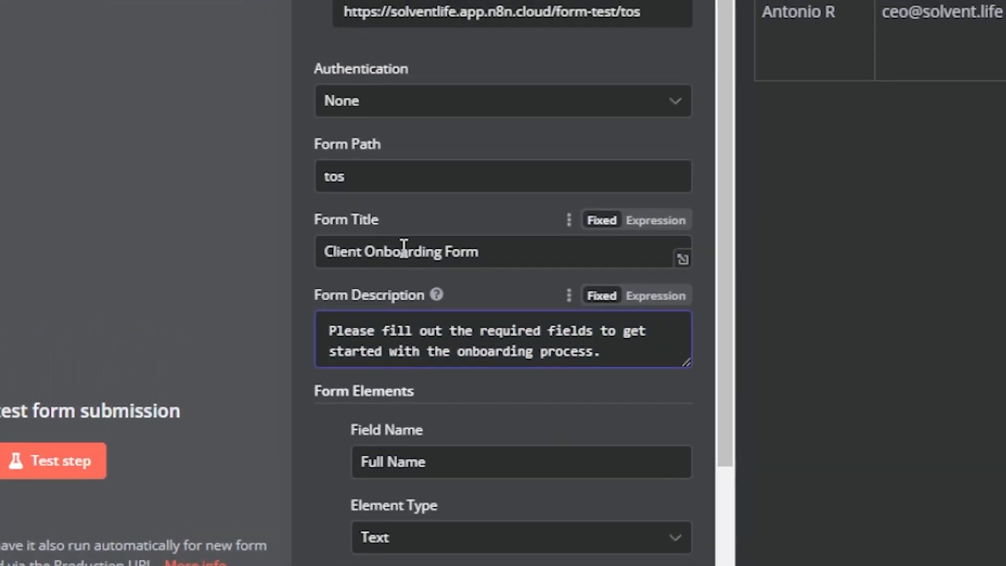
Add 'Solvent Life' to the start of the form title and return to the canvas
{"action": "left_click", "coordinate": [316, 208]}
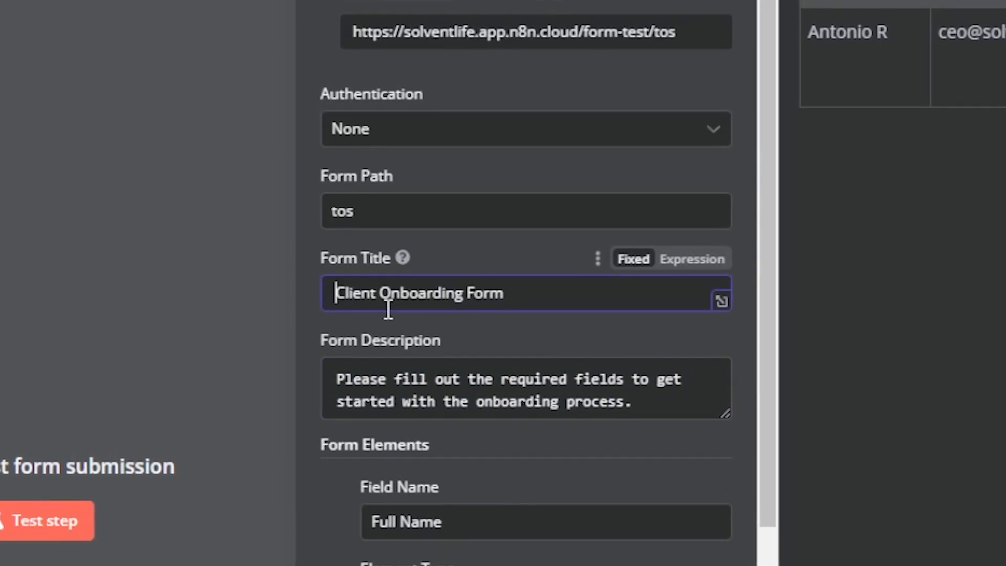
{"action": "type", "text": "Solvent Lief"}
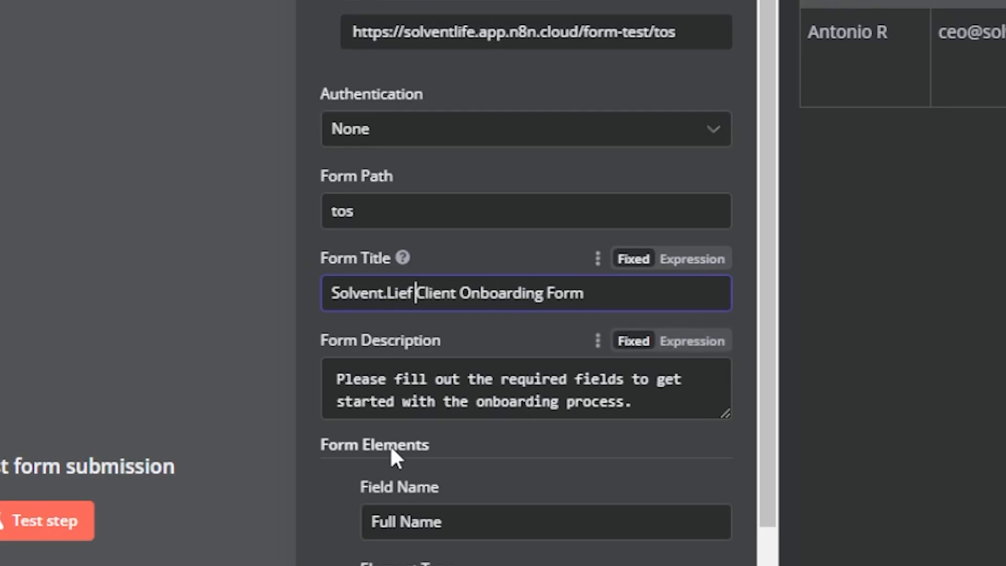
{"action": "key", "text": "BackSpace"}
{"action": "key", "text": "BackSpace"}
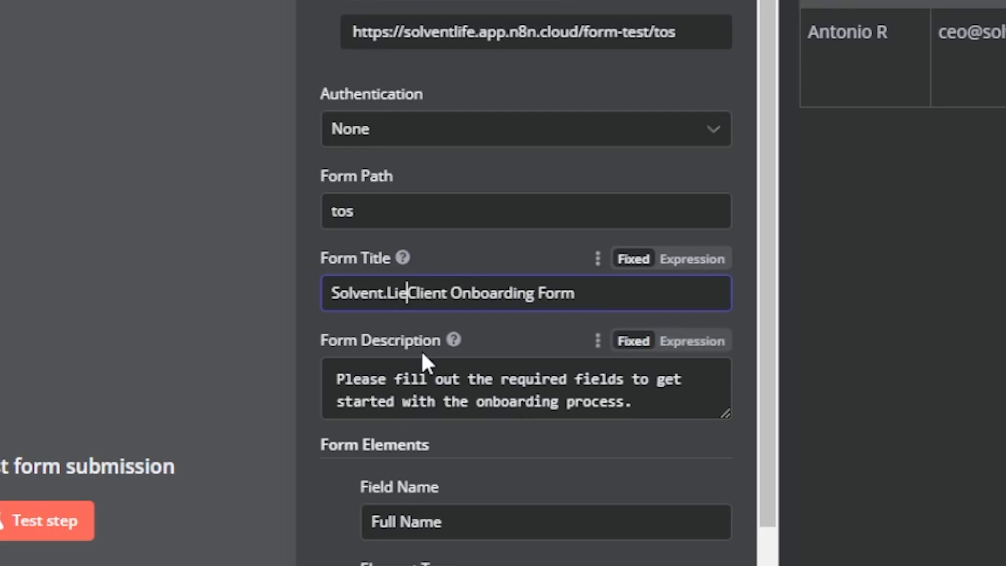
{"action": "key", "text": "BackSpace"}
{"action": "type", "text": "fe"}
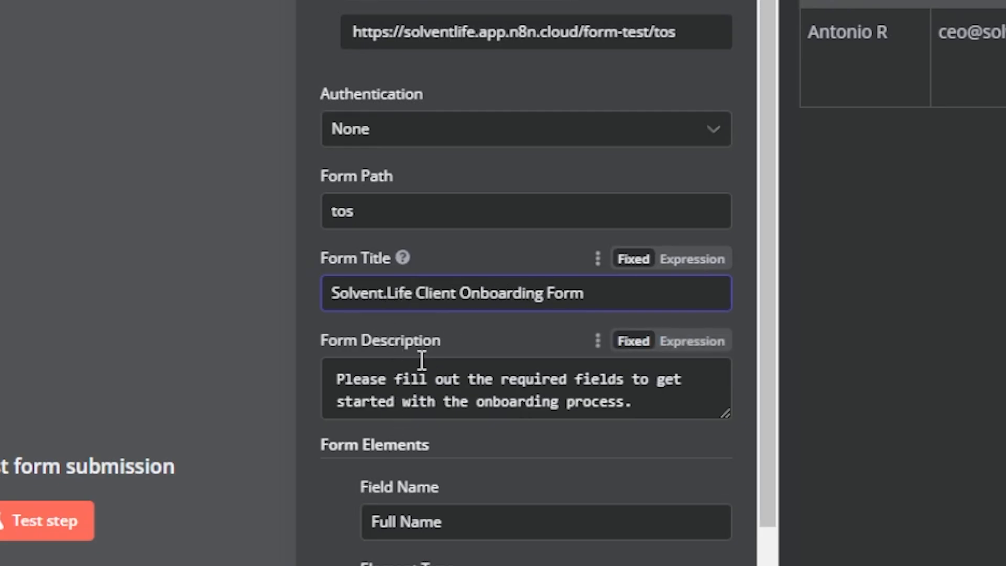
{"action": "scroll", "coordinate": [427, 343], "scroll_direction": "down", "scroll_amount": 15}
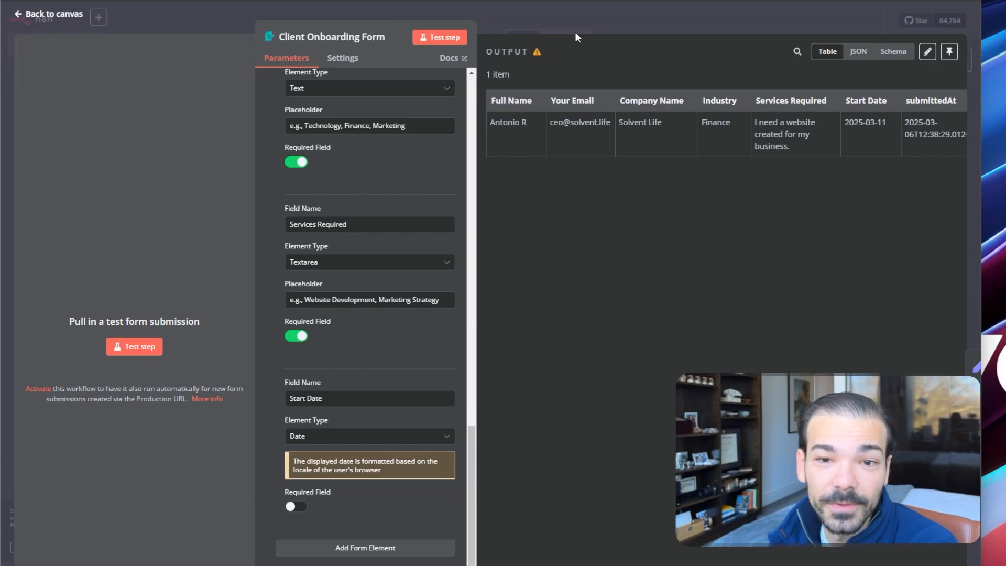
{"action": "left_click", "coordinate": [587, 16]}
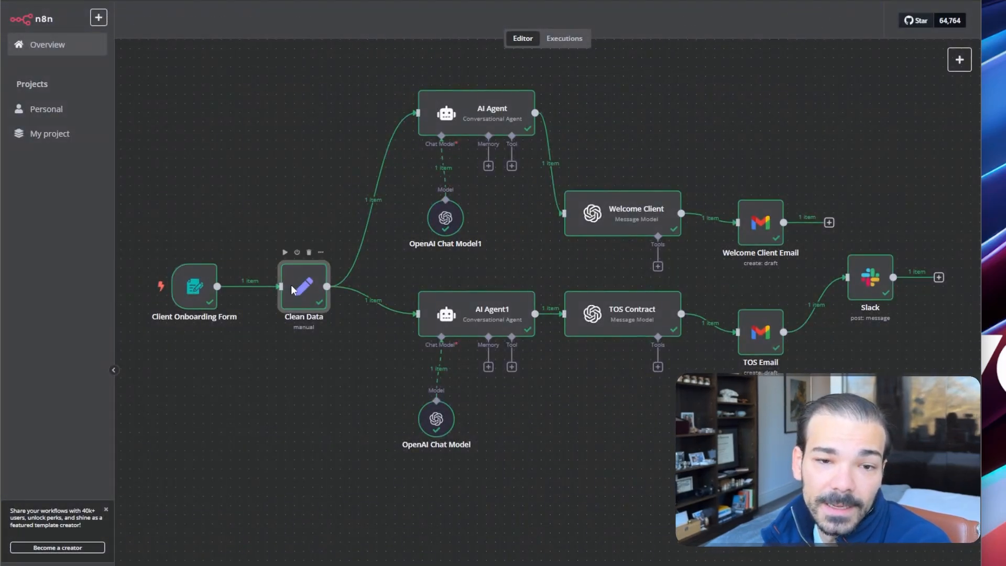
Clear the Clean Data node's Name expression, map it to the form's Full Name, and close
{"action": "double_click", "coordinate": [291, 287]}
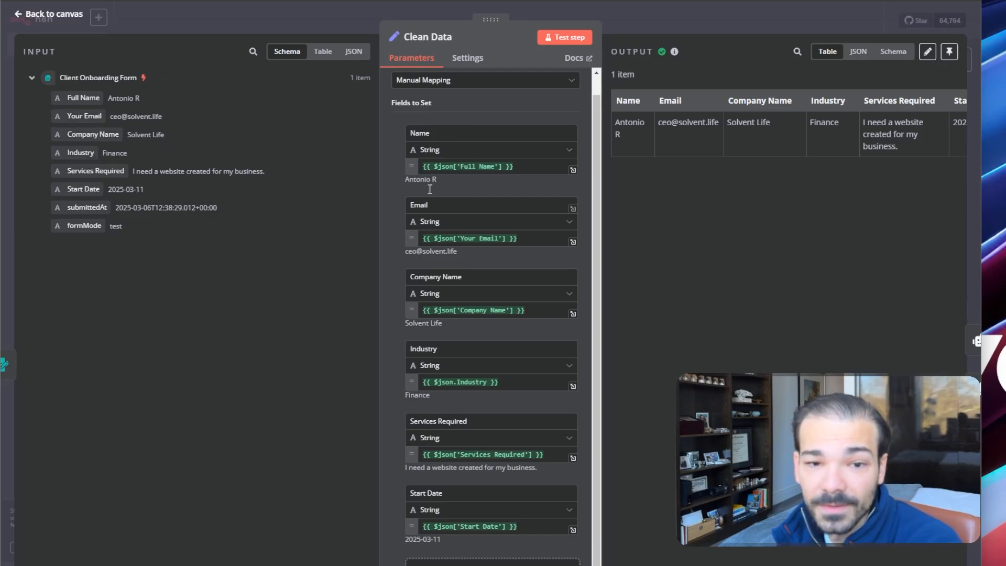
{"action": "left_click", "coordinate": [522, 167]}
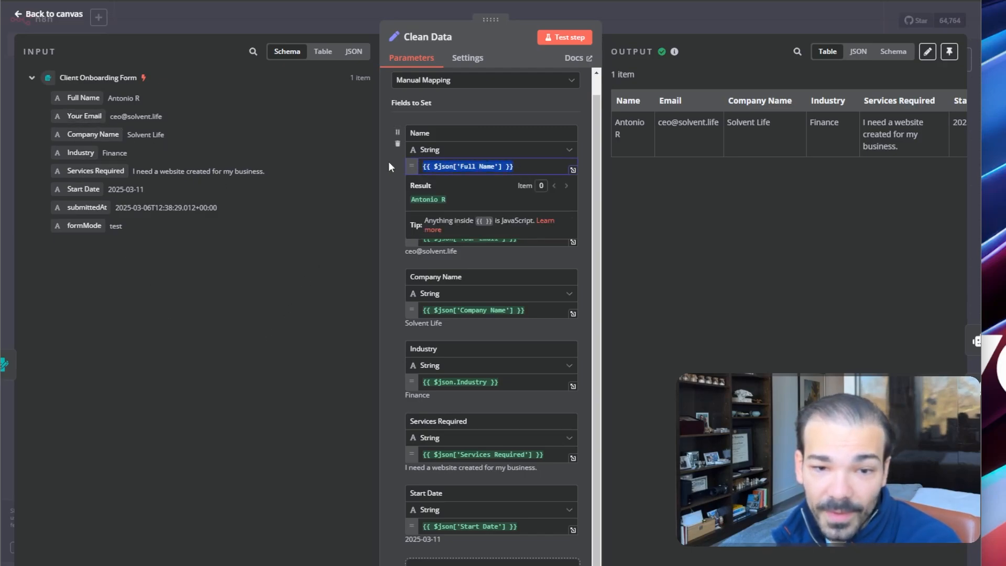
{"action": "key", "text": "ctrl+a"}
{"action": "key", "text": "BackSpace"}
{"action": "left_click", "coordinate": [245, 314]}
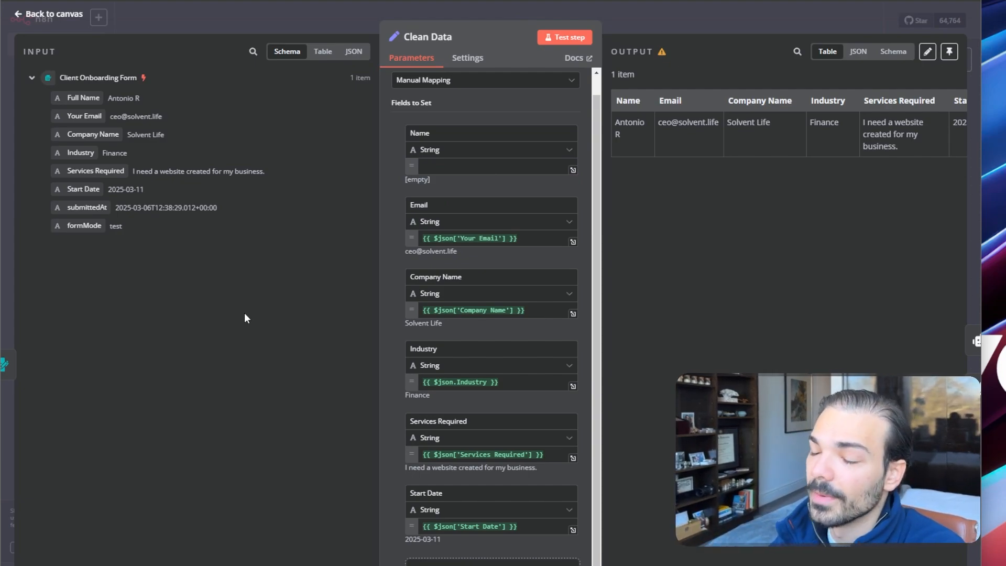
{"action": "scroll", "coordinate": [440, 293], "scroll_direction": "up", "scroll_amount": 1}
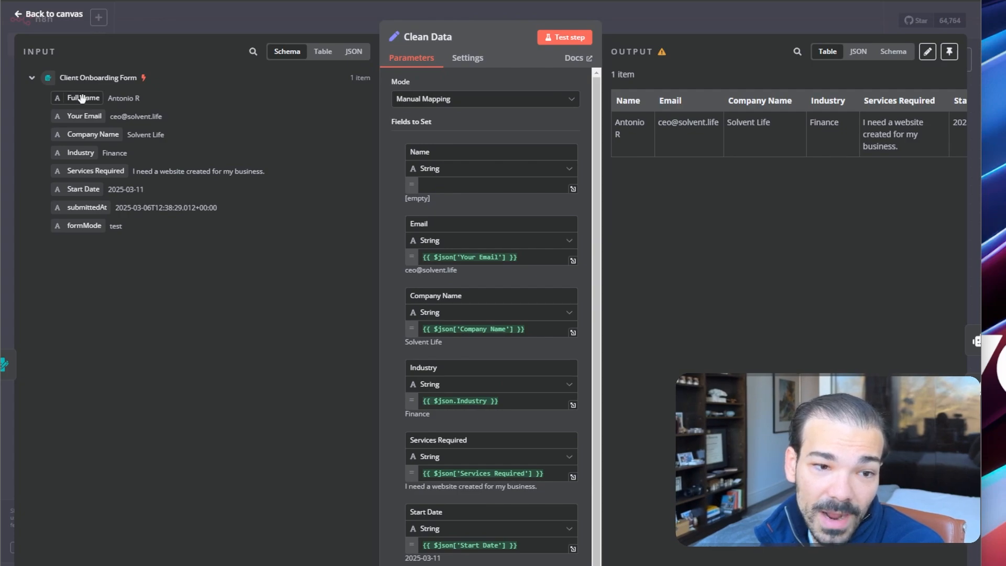
{"action": "left_click_drag", "start_coordinate": [83, 98], "coordinate": [458, 189]}
{"action": "left_click", "coordinate": [223, 338]}
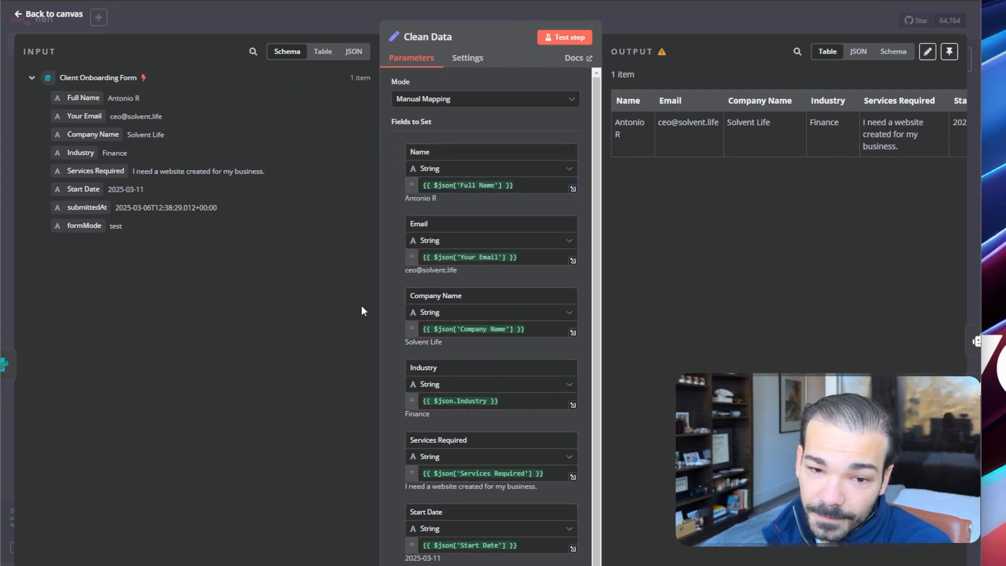
{"action": "scroll", "coordinate": [419, 231], "scroll_direction": "down", "scroll_amount": 1}
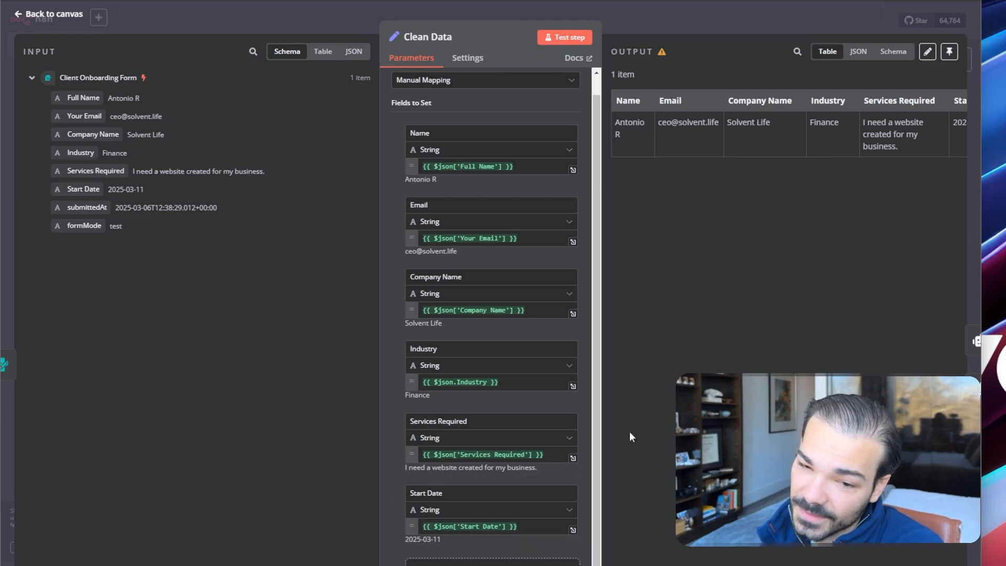
{"action": "left_click", "coordinate": [763, 19]}
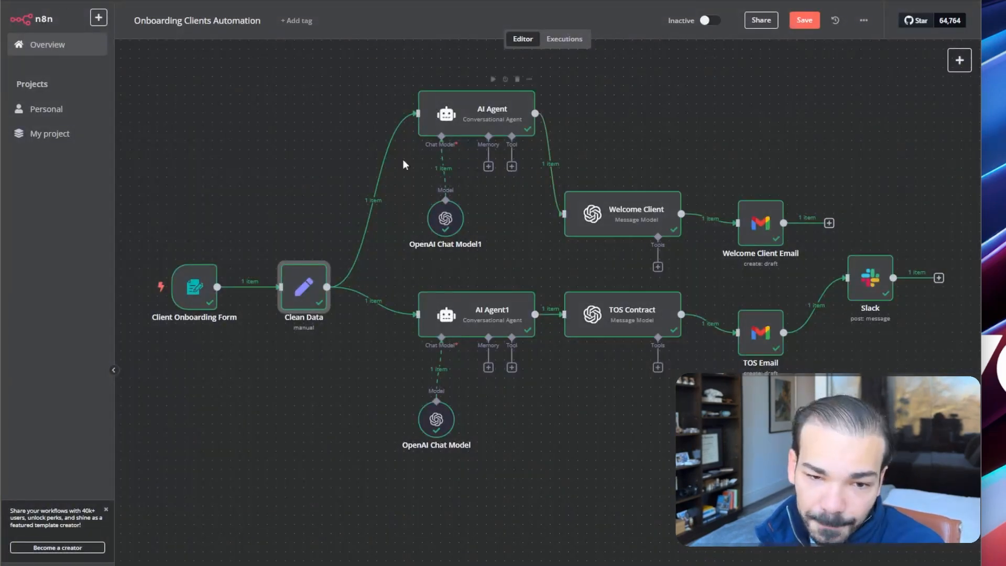
{"action": "double_click", "coordinate": [495, 113]}
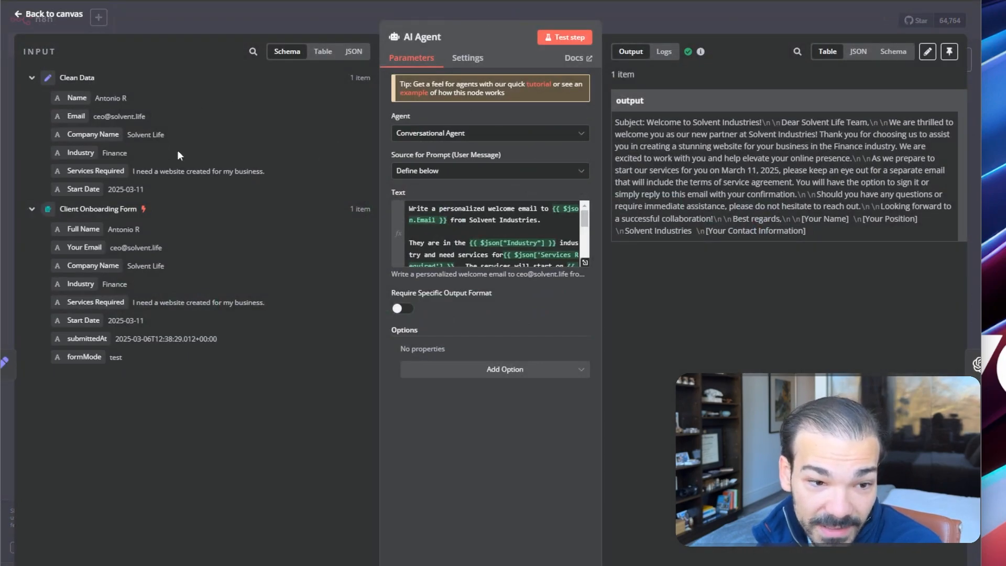
{"action": "left_click", "coordinate": [585, 263]}
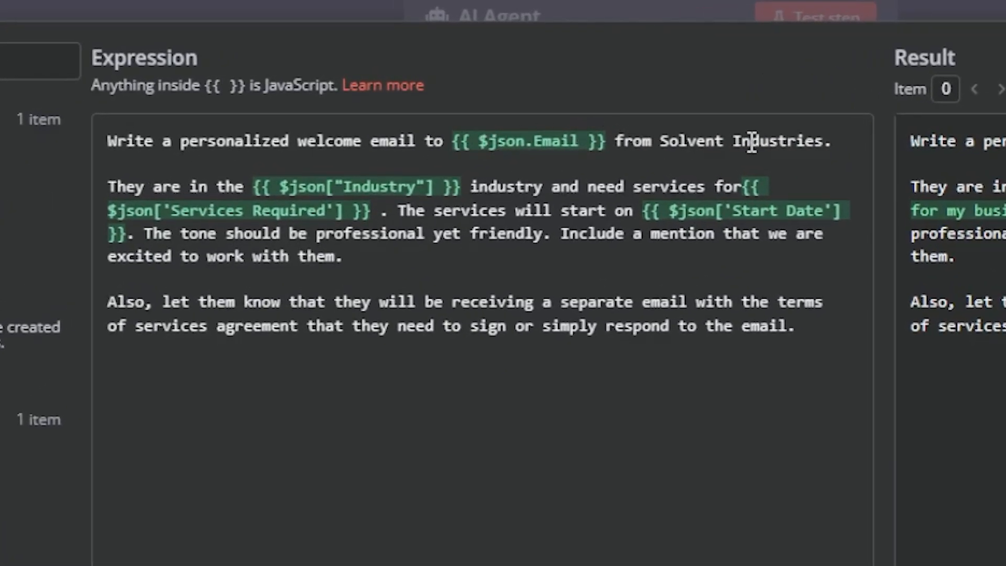
{"action": "left_click_drag", "start_coordinate": [655, 140], "coordinate": [833, 151]}
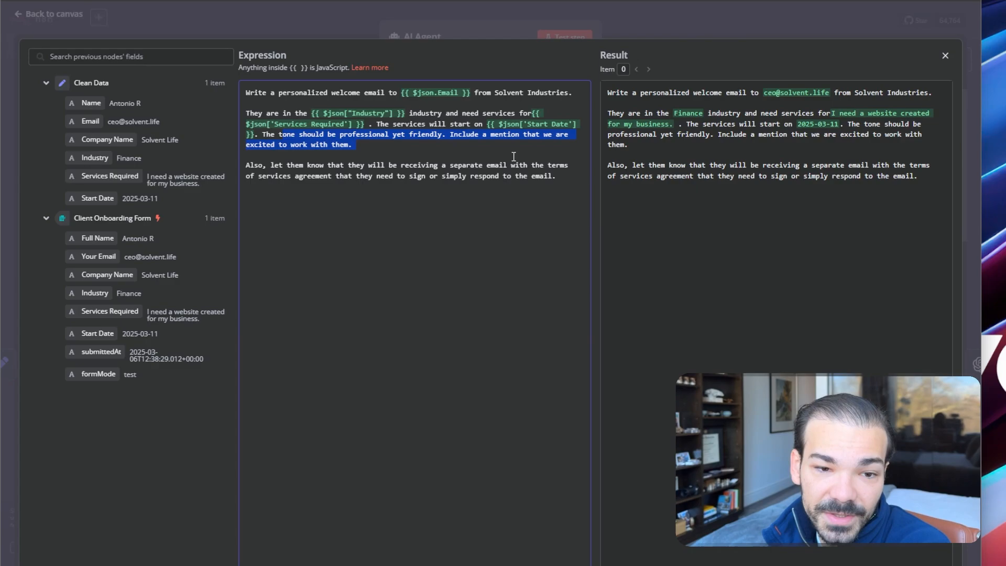
{"action": "left_click_drag", "start_coordinate": [366, 169], "coordinate": [483, 200]}
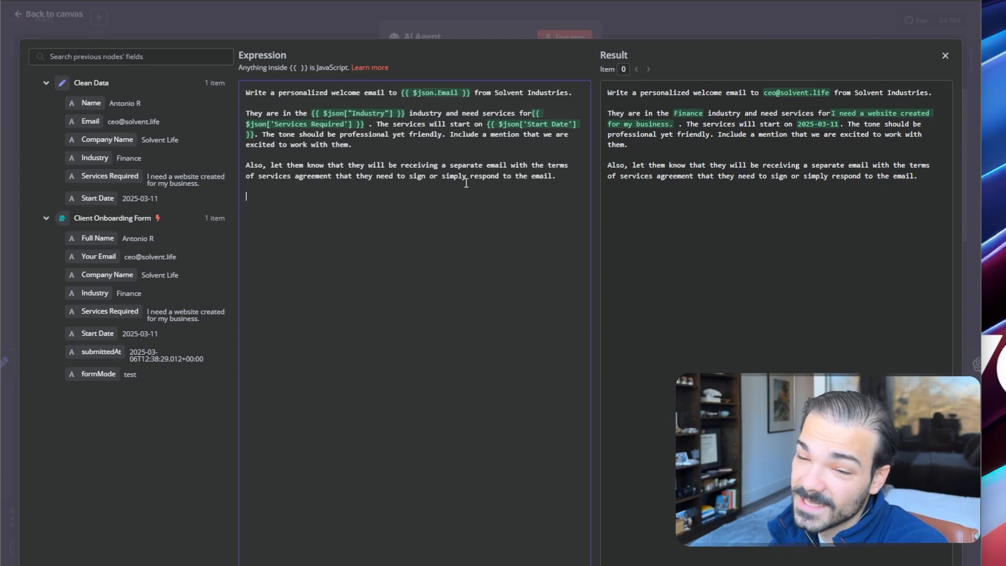
{"action": "left_click", "coordinate": [944, 55]}
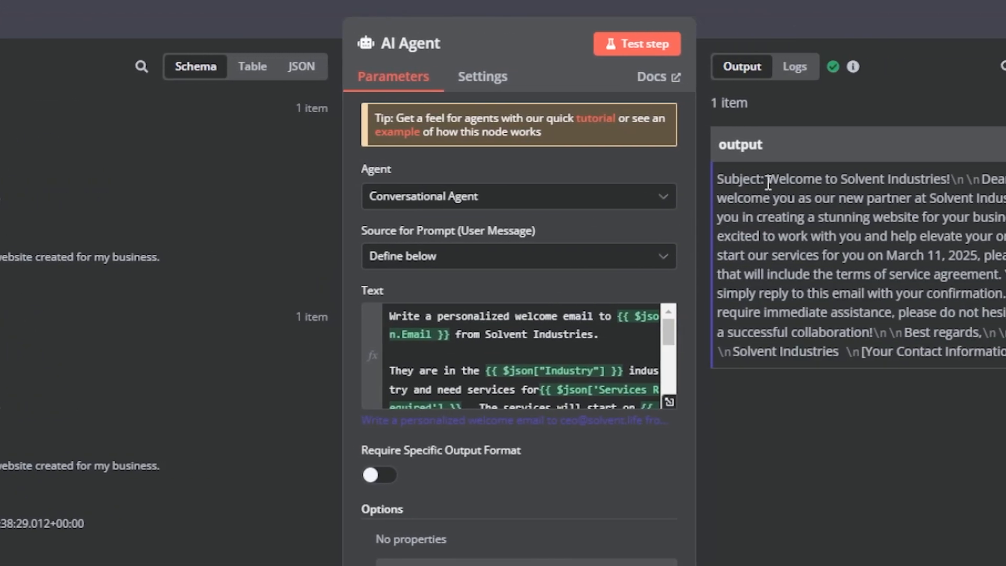
{"action": "left_click_drag", "start_coordinate": [768, 182], "coordinate": [811, 365]}
{"action": "left_click", "coordinate": [687, 445]}
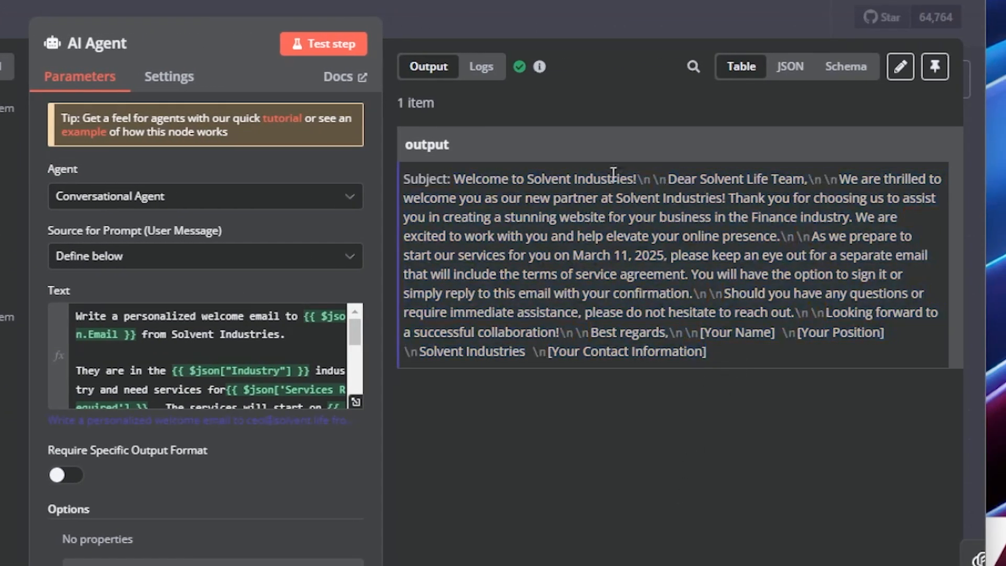
{"action": "left_click", "coordinate": [563, 13]}
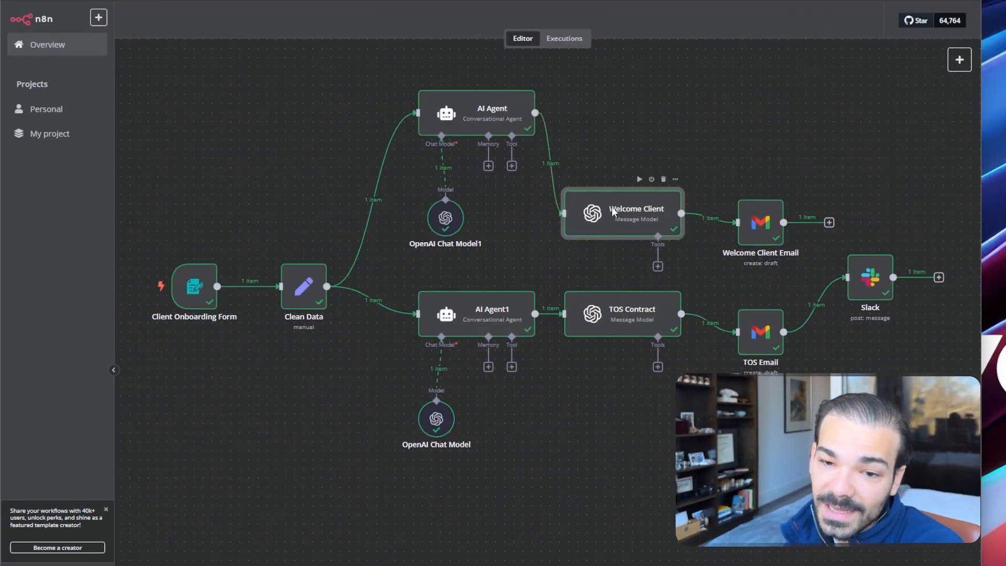
{"action": "double_click", "coordinate": [611, 208]}
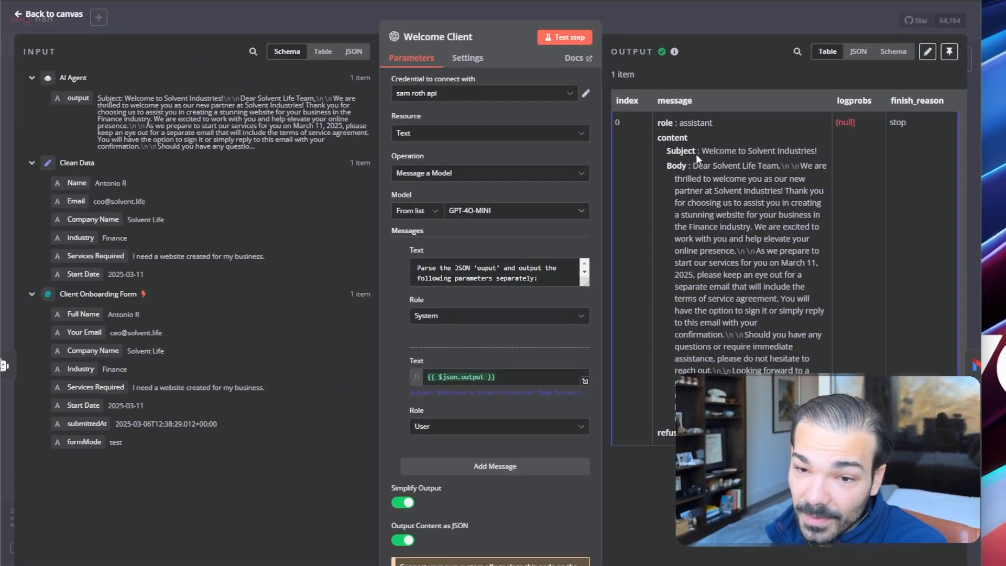
{"action": "left_click_drag", "start_coordinate": [763, 151], "coordinate": [832, 161]}
{"action": "left_click", "coordinate": [734, 188]}
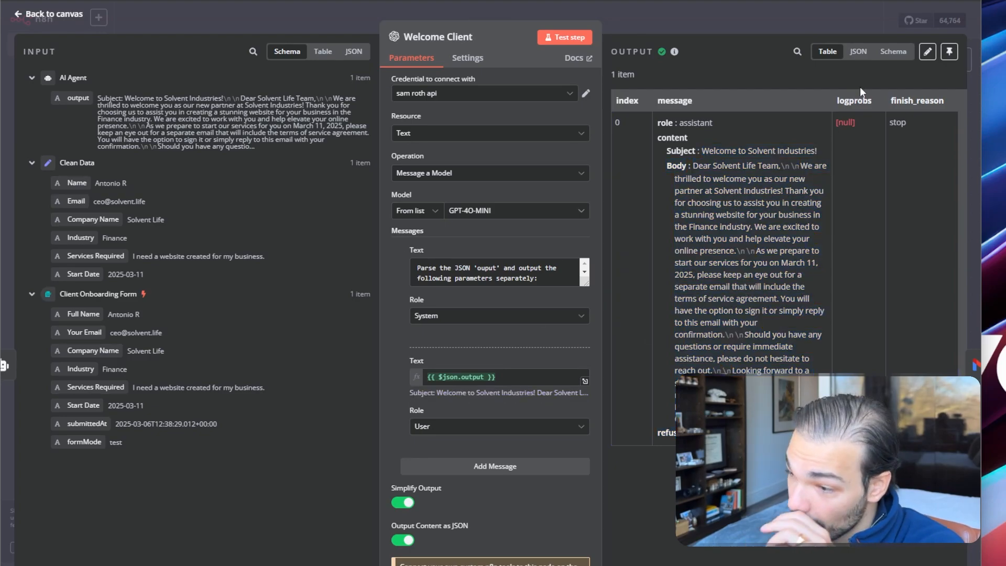
{"action": "left_click", "coordinate": [828, 14]}
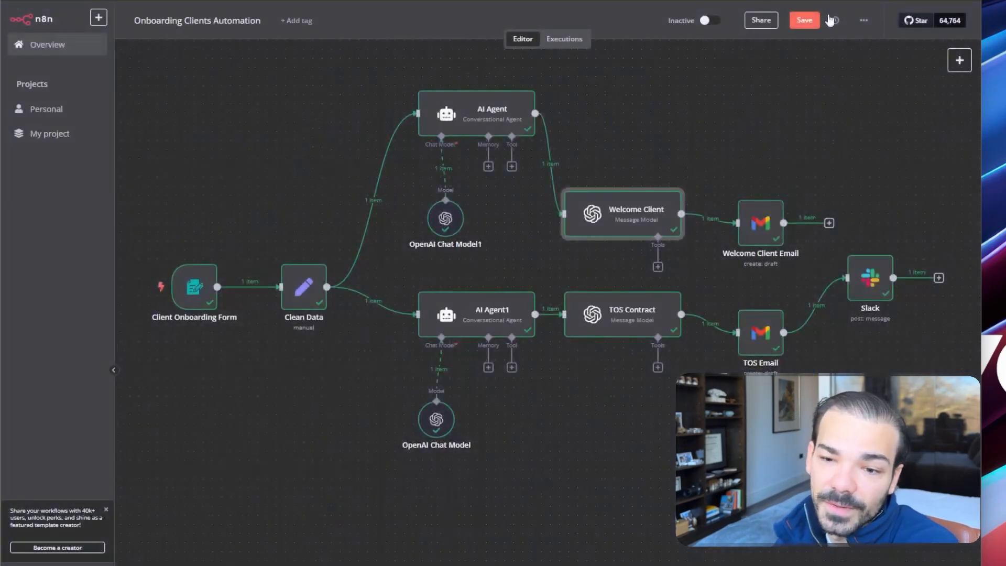
{"action": "double_click", "coordinate": [776, 221]}
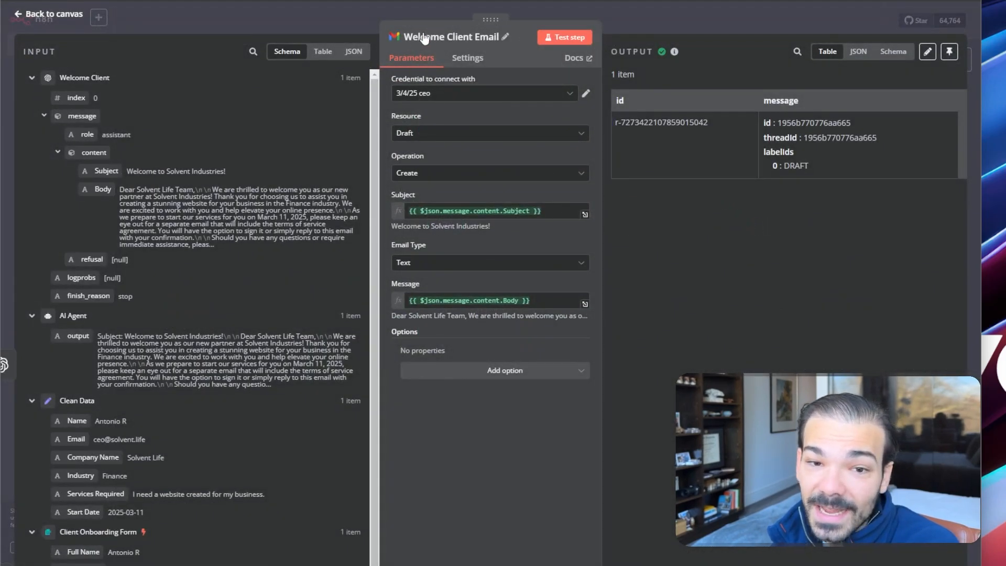
{"action": "left_click", "coordinate": [699, 30]}
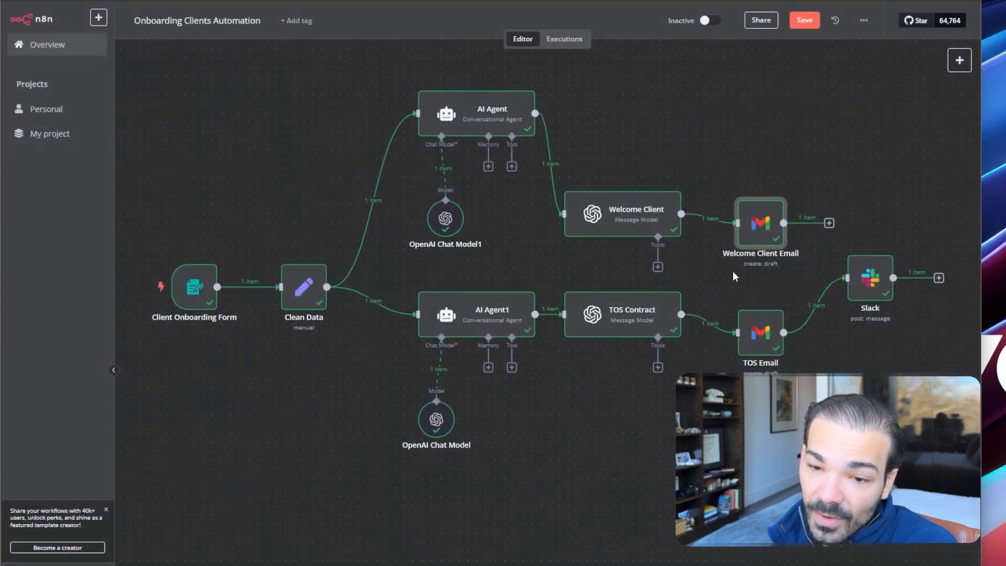
{"action": "scroll", "coordinate": [766, 284], "scroll_direction": "up", "scroll_amount": 6}
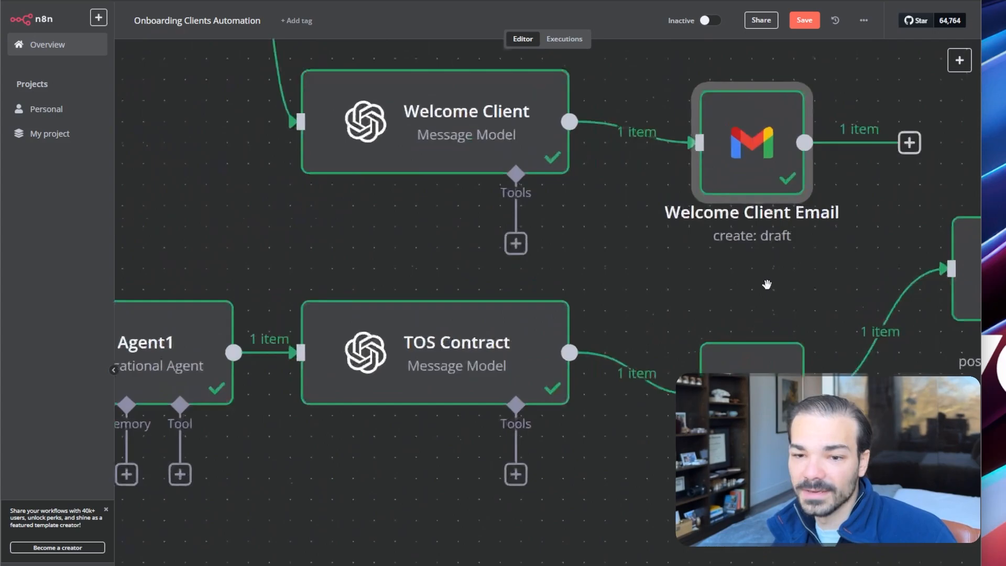
{"action": "right_click", "coordinate": [766, 286]}
{"action": "left_click", "coordinate": [732, 266]}
{"action": "left_click", "coordinate": [957, 67]}
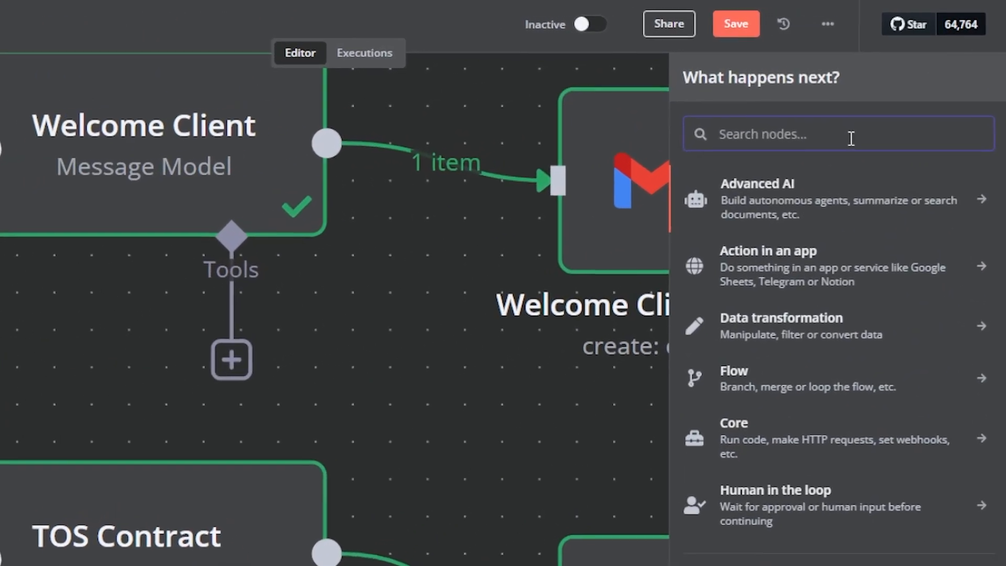
{"action": "type", "text": "gmail"}
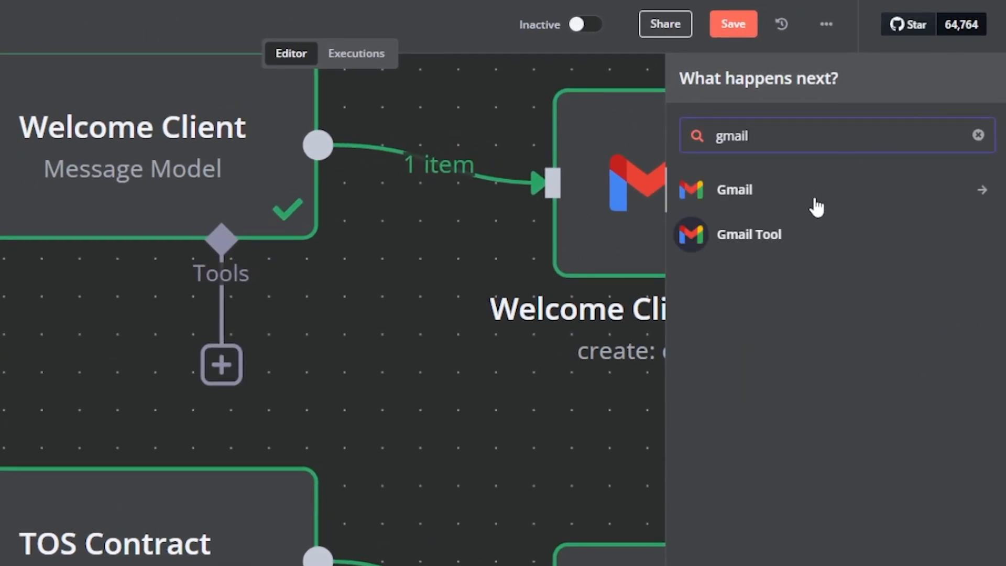
{"action": "left_click", "coordinate": [798, 208]}
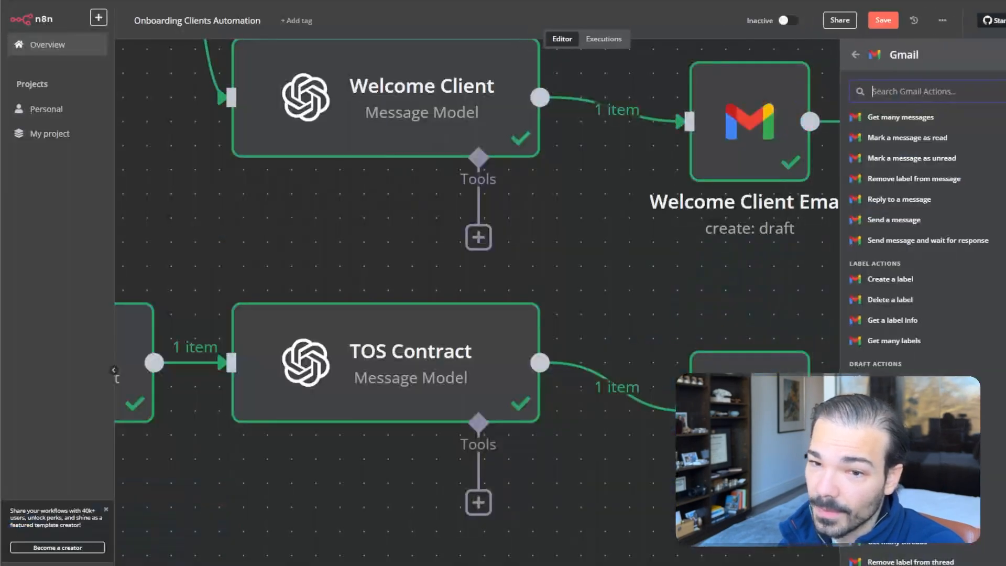
{"action": "left_click", "coordinate": [604, 314]}
{"action": "scroll", "coordinate": [638, 263], "scroll_direction": "down", "scroll_amount": 5}
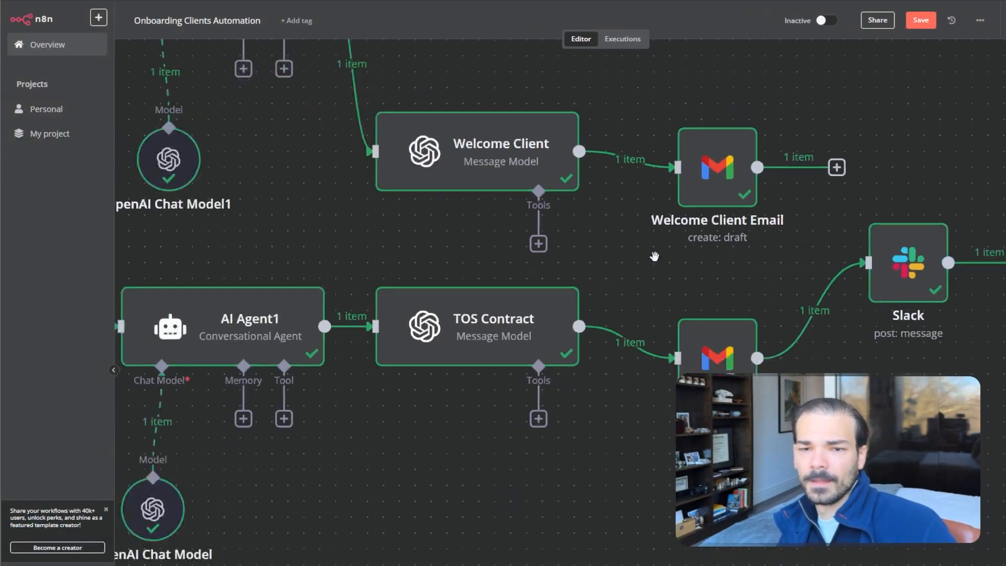
{"action": "double_click", "coordinate": [703, 202]}
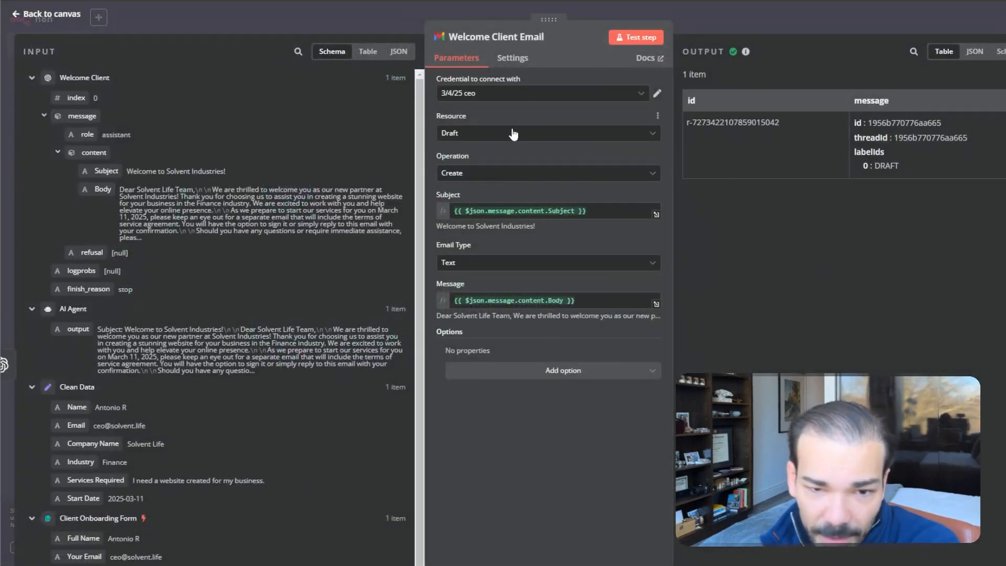
{"action": "scroll", "coordinate": [353, 111], "scroll_direction": "down", "scroll_amount": 1}
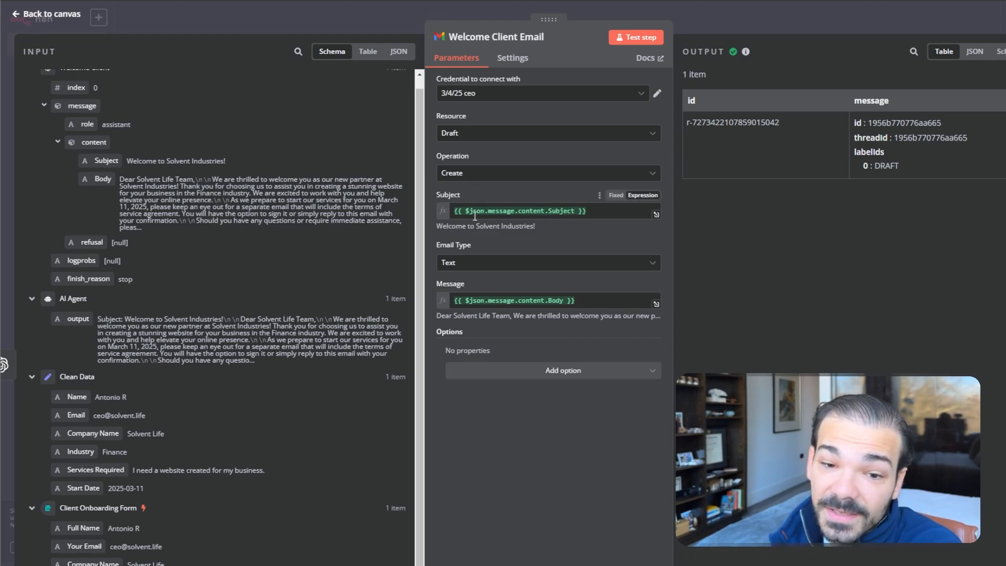
{"action": "left_click_drag", "start_coordinate": [465, 211], "coordinate": [513, 206]}
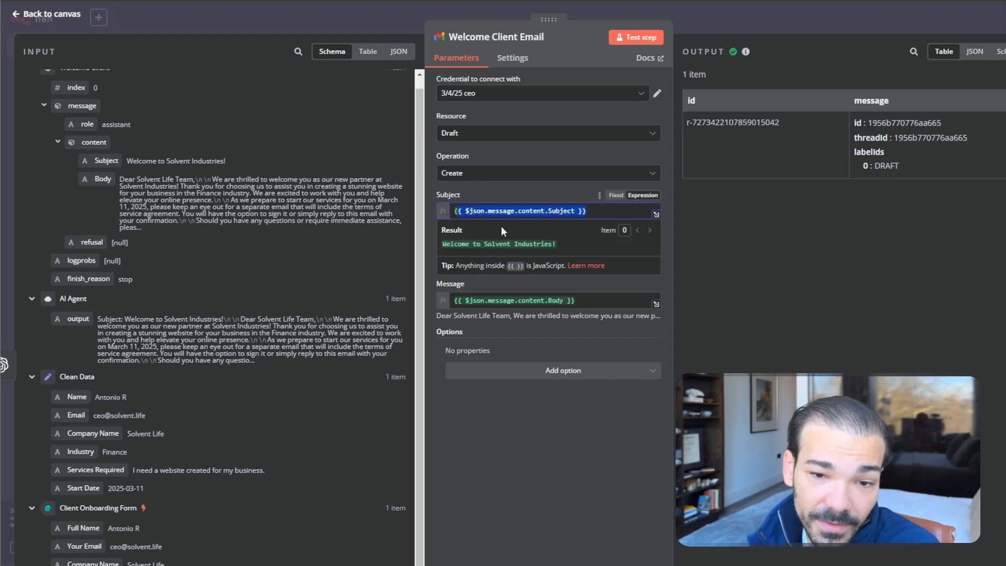
{"action": "left_click", "coordinate": [507, 359]}
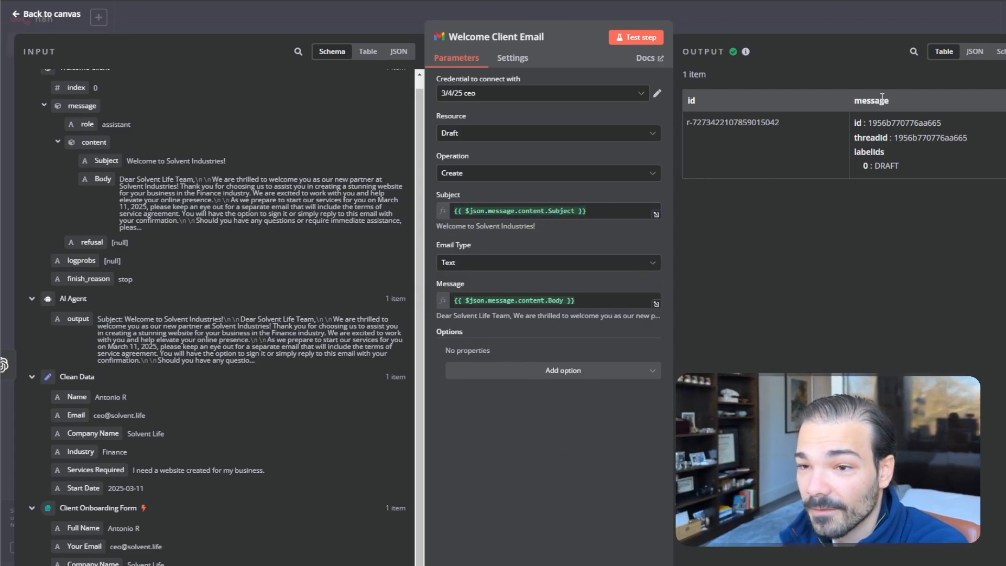
{"action": "left_click", "coordinate": [920, 30]}
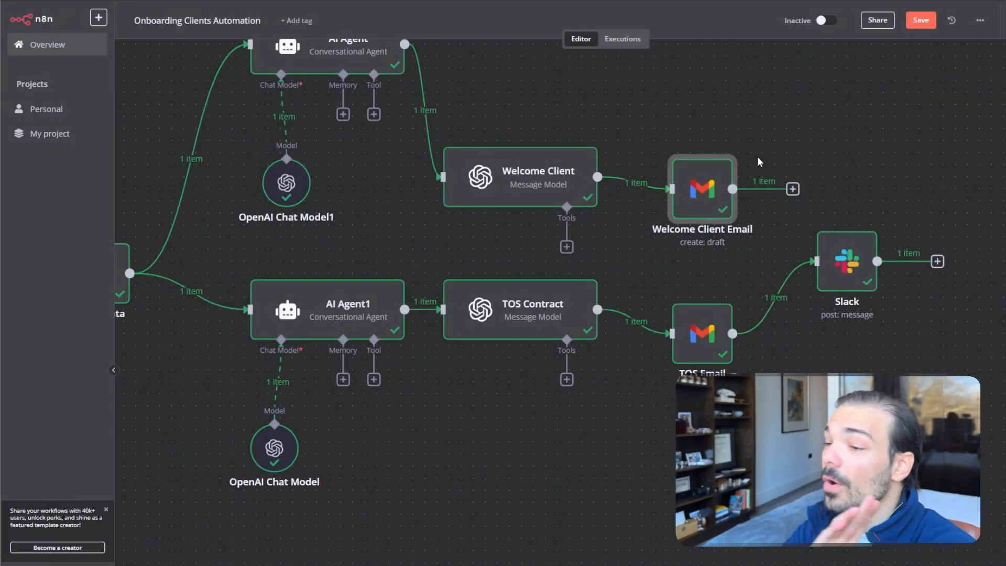
{"action": "left_click", "coordinate": [798, 192]}
{"action": "type", "text": "gma"}
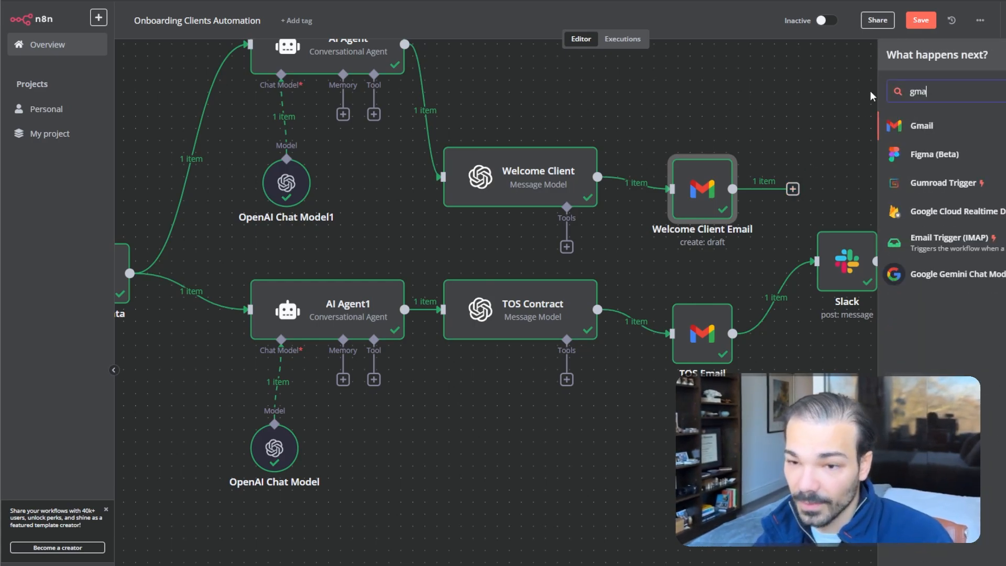
{"action": "type", "text": "il"}
{"action": "left_click", "coordinate": [965, 131]}
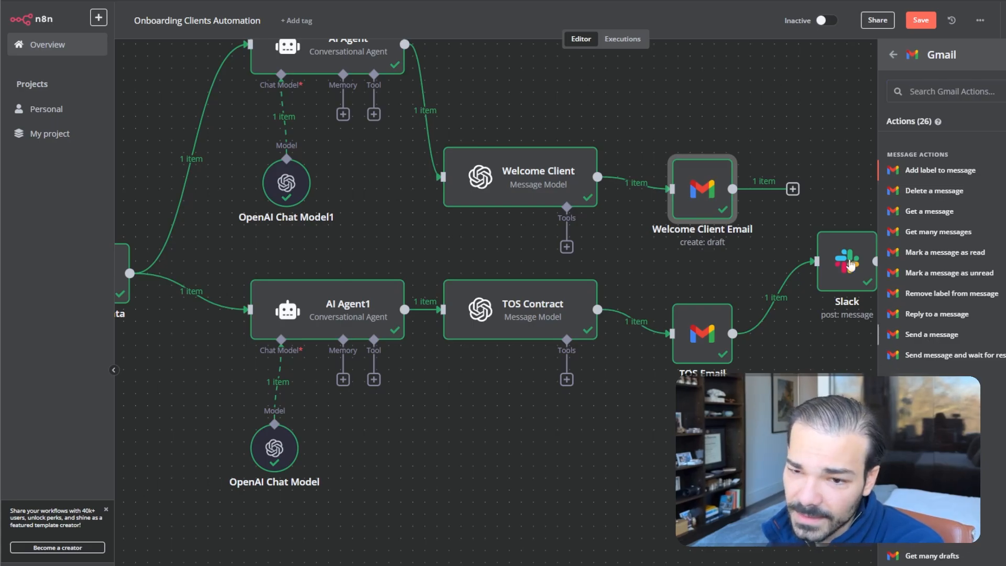
{"action": "left_click", "coordinate": [931, 336]}
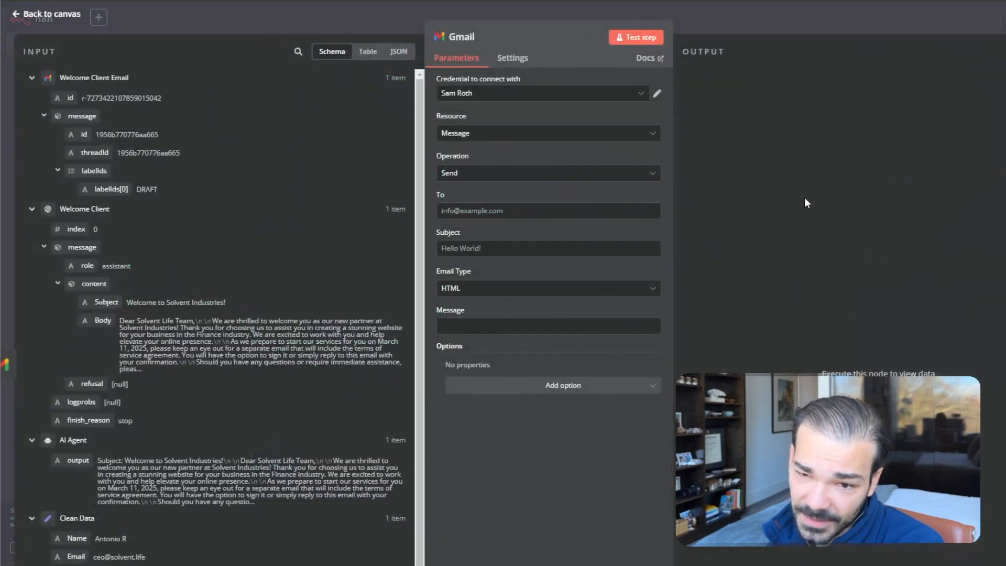
{"action": "left_click", "coordinate": [575, 98]}
{"action": "scroll", "coordinate": [524, 131], "scroll_direction": "up", "scroll_amount": 2}
{"action": "left_click", "coordinate": [472, 122]}
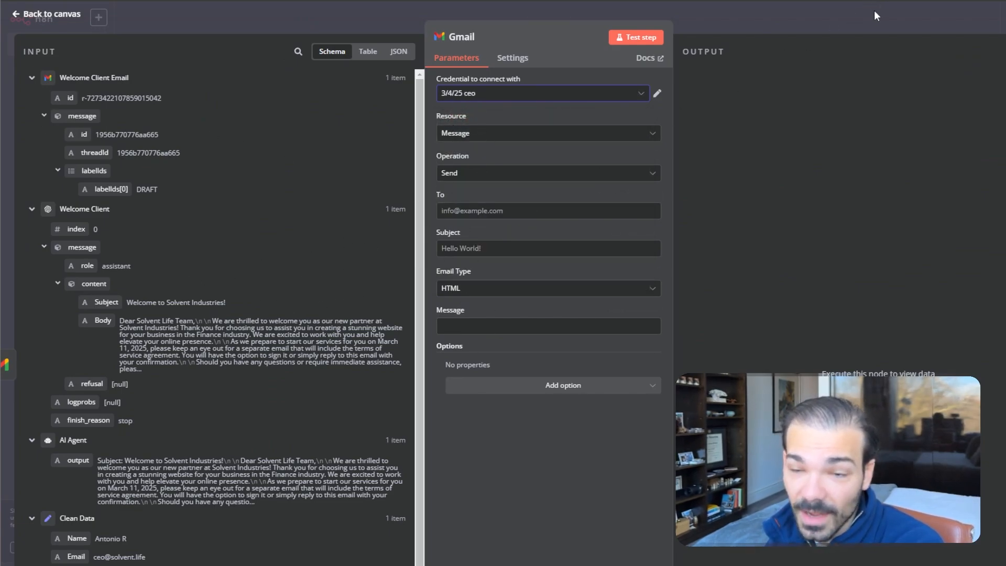
{"action": "scroll", "coordinate": [266, 220], "scroll_direction": "down", "scroll_amount": 3}
{"action": "scroll", "coordinate": [117, 232], "scroll_direction": "up", "scroll_amount": 3}
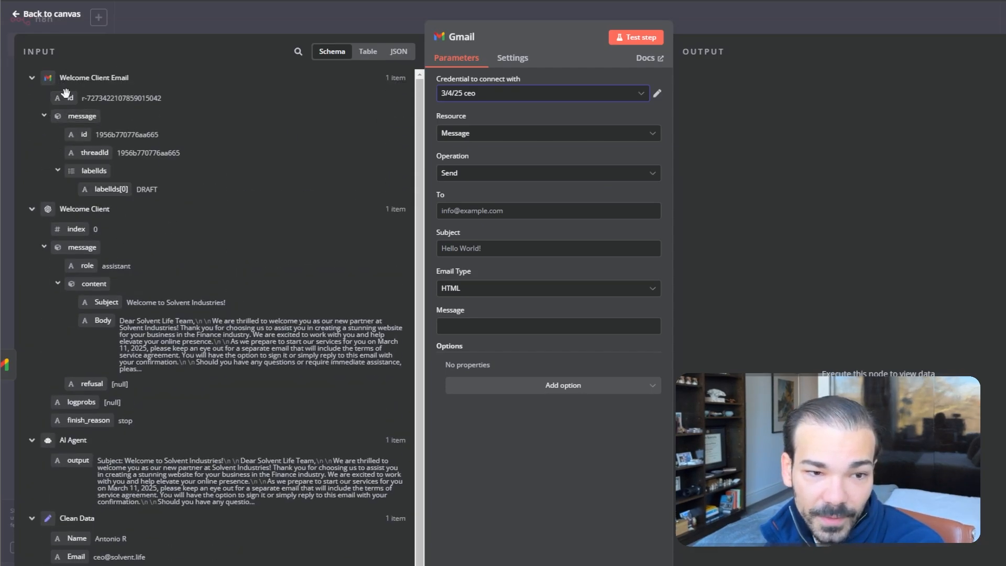
{"action": "left_click", "coordinate": [781, 3]}
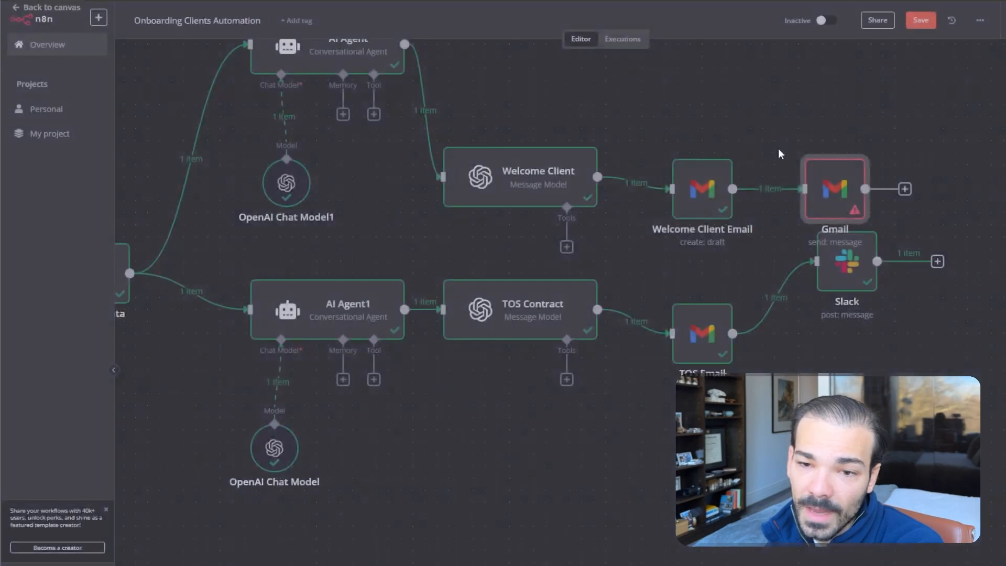
{"action": "left_click_drag", "start_coordinate": [829, 183], "coordinate": [841, 111]}
{"action": "mouse_move", "coordinate": [765, 136]}
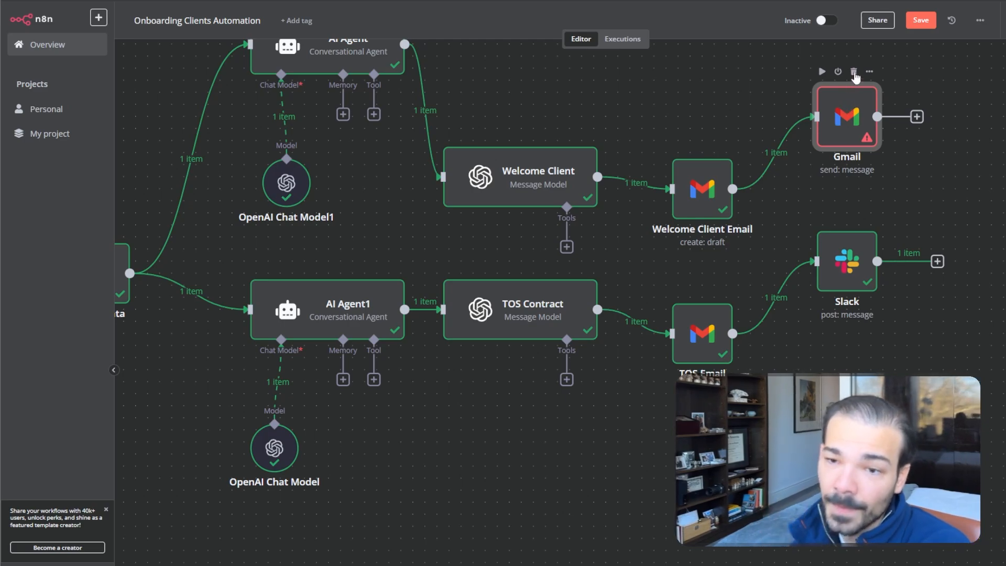
{"action": "key", "text": "Delete"}
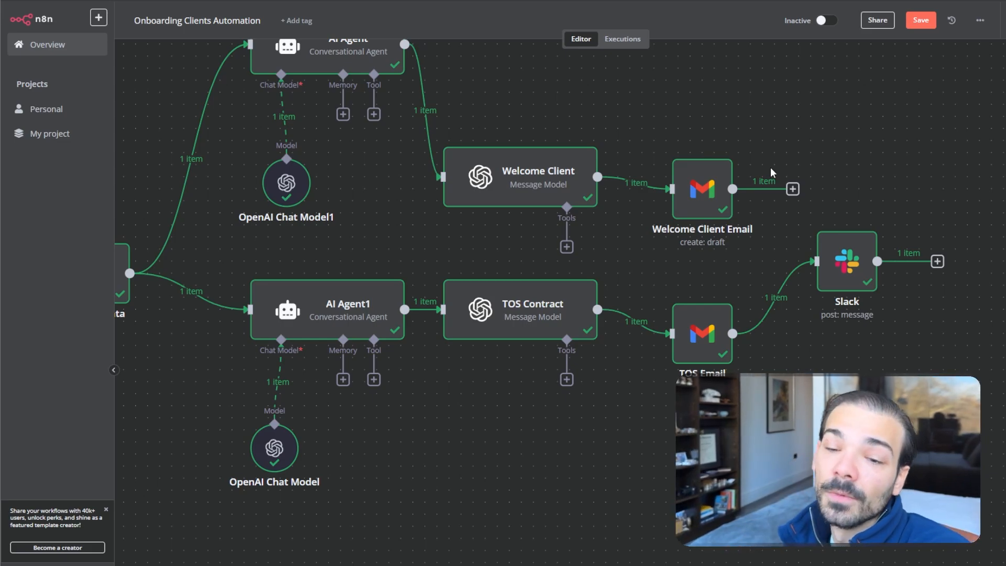
{"action": "mouse_move", "coordinate": [693, 239]}
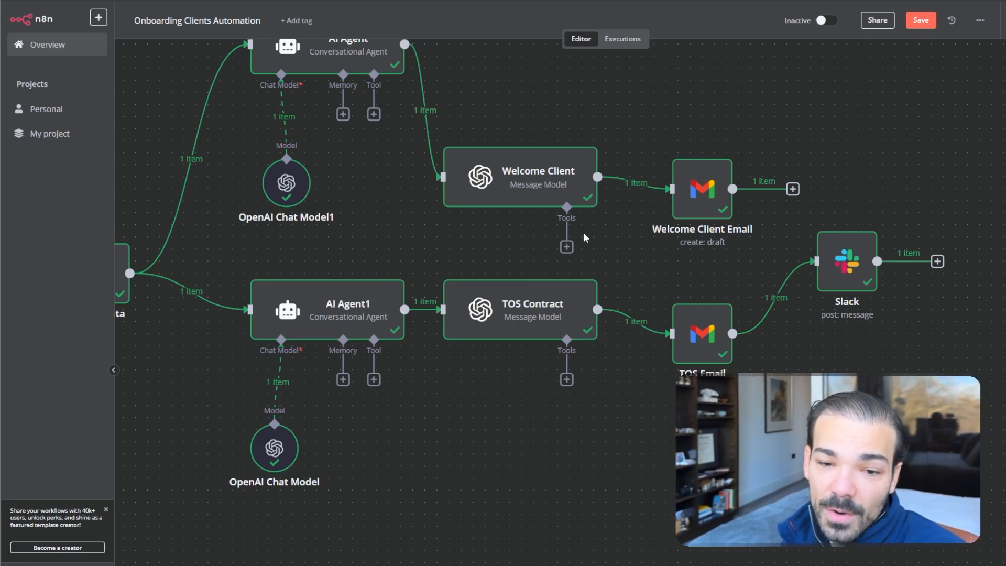
{"action": "scroll", "coordinate": [512, 433], "scroll_direction": "left", "scroll_amount": 10}
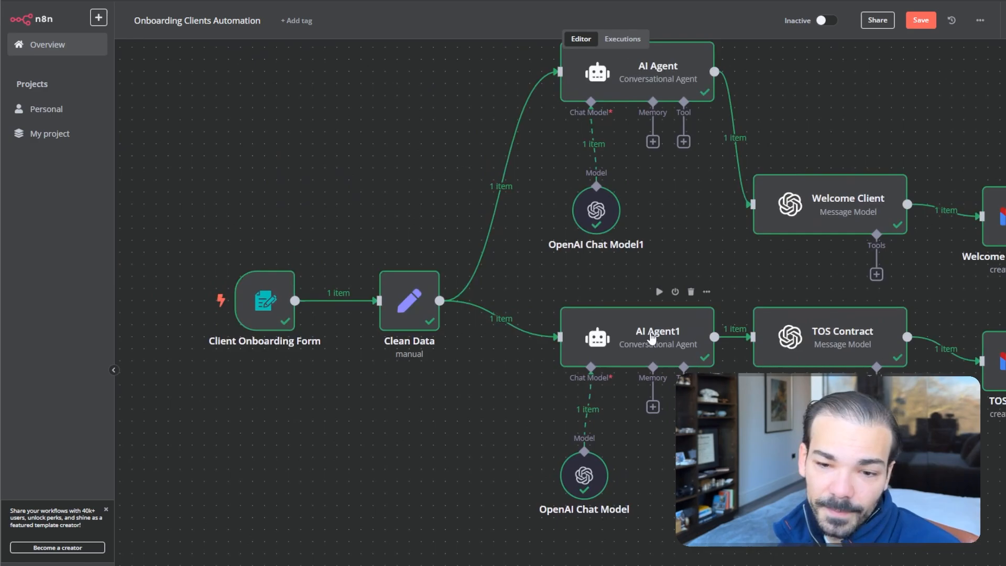
{"action": "double_click", "coordinate": [627, 331]}
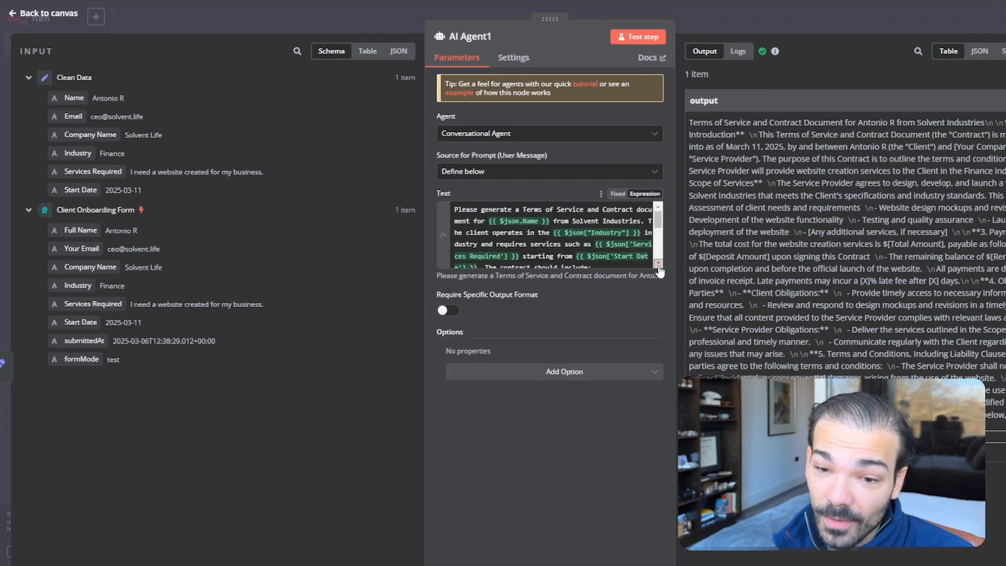
{"action": "left_click", "coordinate": [656, 262]}
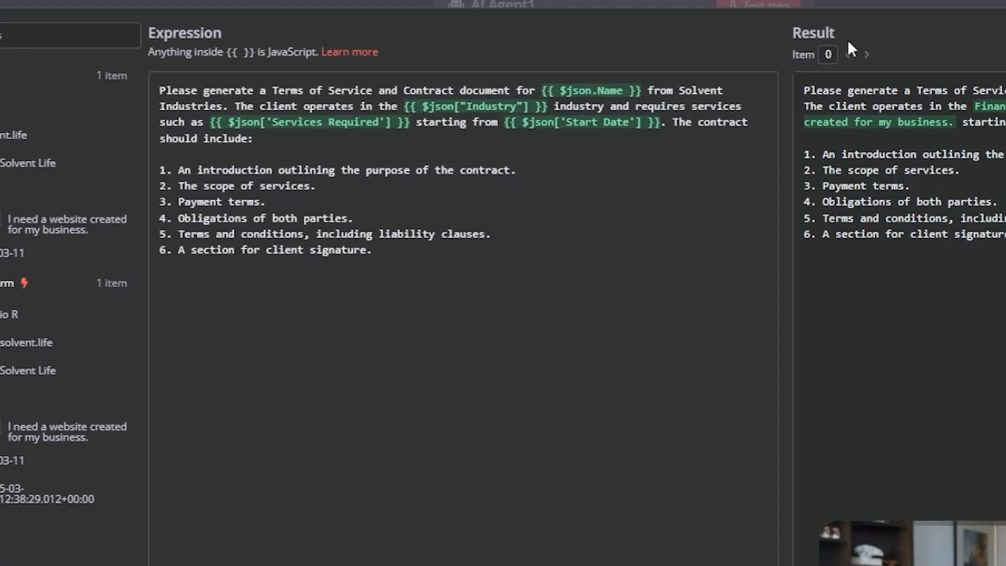
{"action": "left_click", "coordinate": [832, 5]}
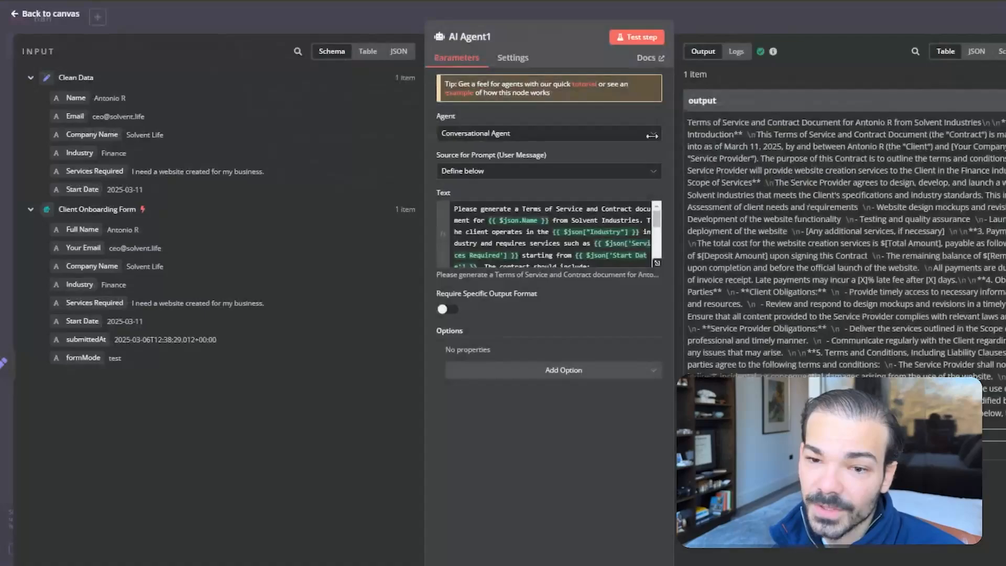
{"action": "left_click", "coordinate": [713, 26]}
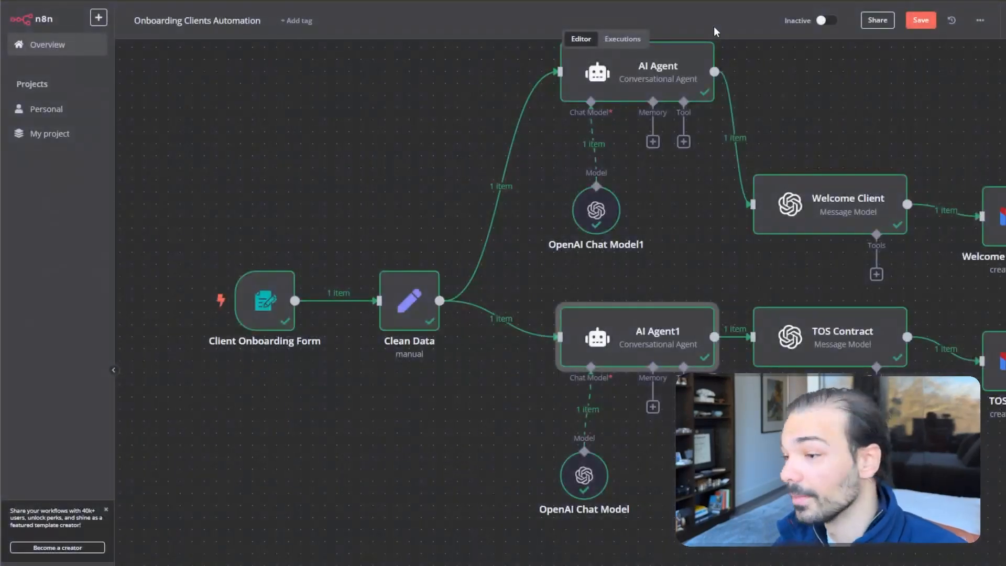
{"action": "scroll", "coordinate": [778, 195], "scroll_direction": "down", "scroll_amount": 3}
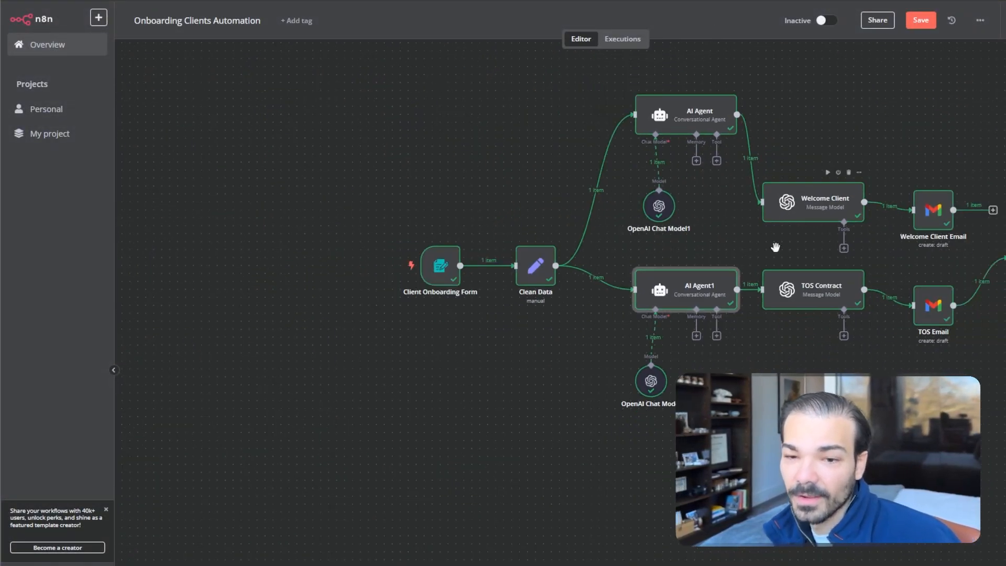
{"action": "left_click_drag", "start_coordinate": [774, 247], "coordinate": [643, 304]}
{"action": "mouse_move", "coordinate": [530, 251]}
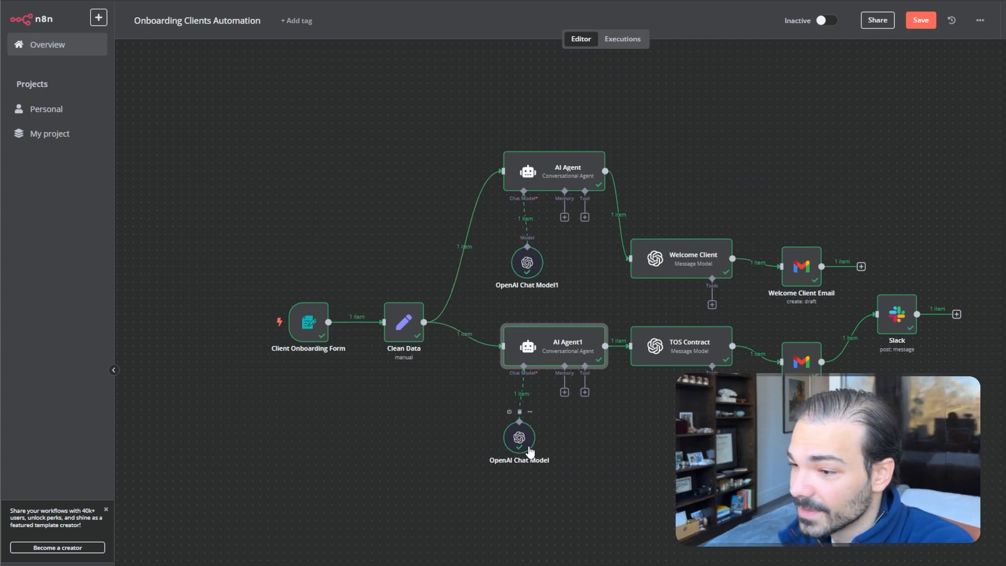
{"action": "left_click_drag", "start_coordinate": [683, 373], "coordinate": [588, 382]}
{"action": "double_click", "coordinate": [585, 363]}
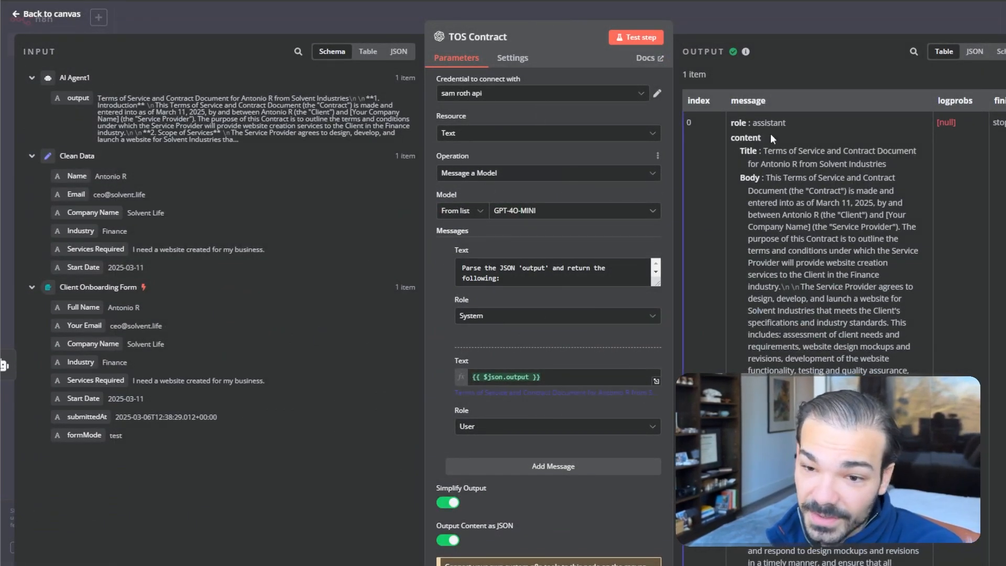
{"action": "scroll", "coordinate": [770, 134], "scroll_direction": "down", "scroll_amount": 4}
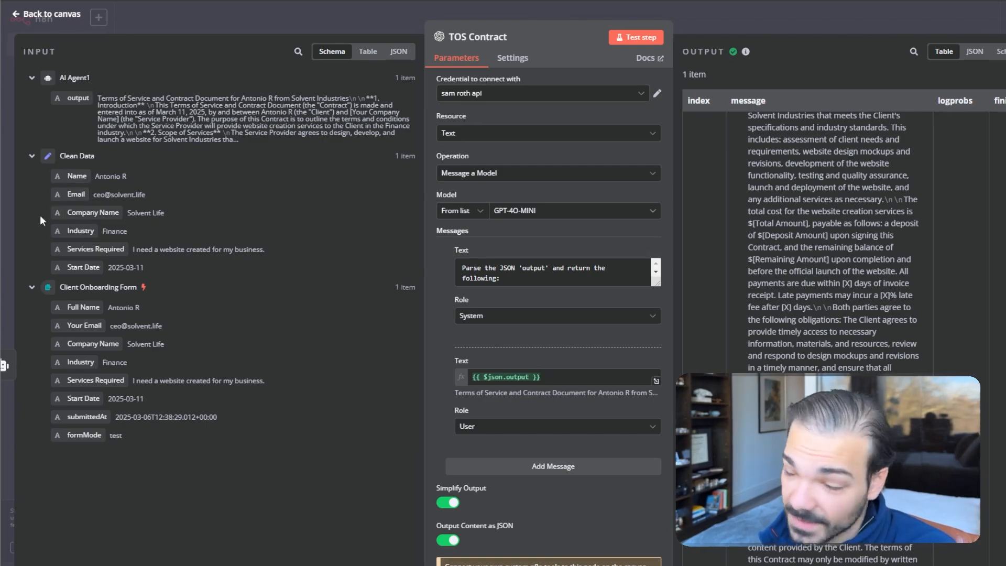
{"action": "left_click", "coordinate": [743, 17]}
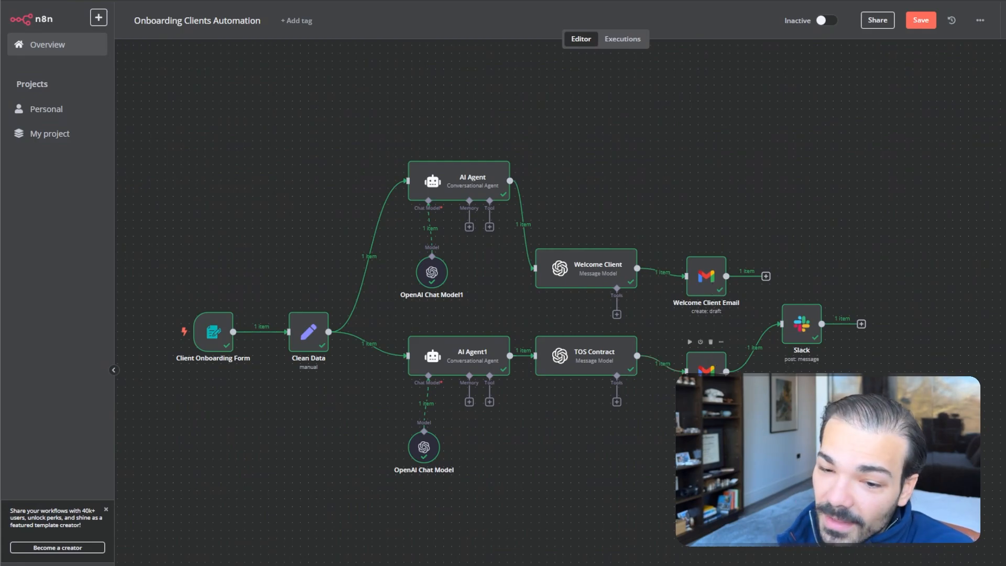
{"action": "double_click", "coordinate": [705, 364]}
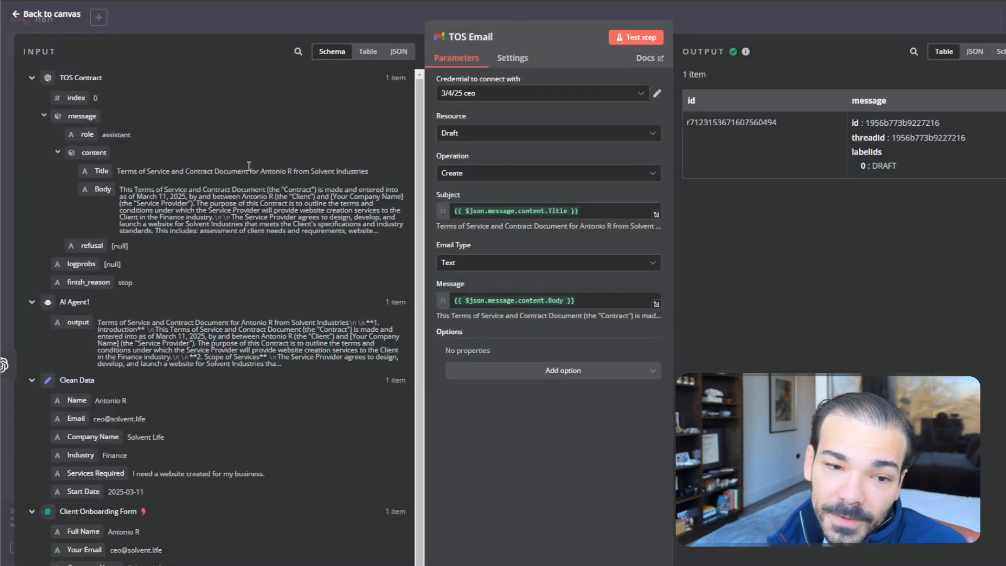
{"action": "left_click", "coordinate": [916, 3]}
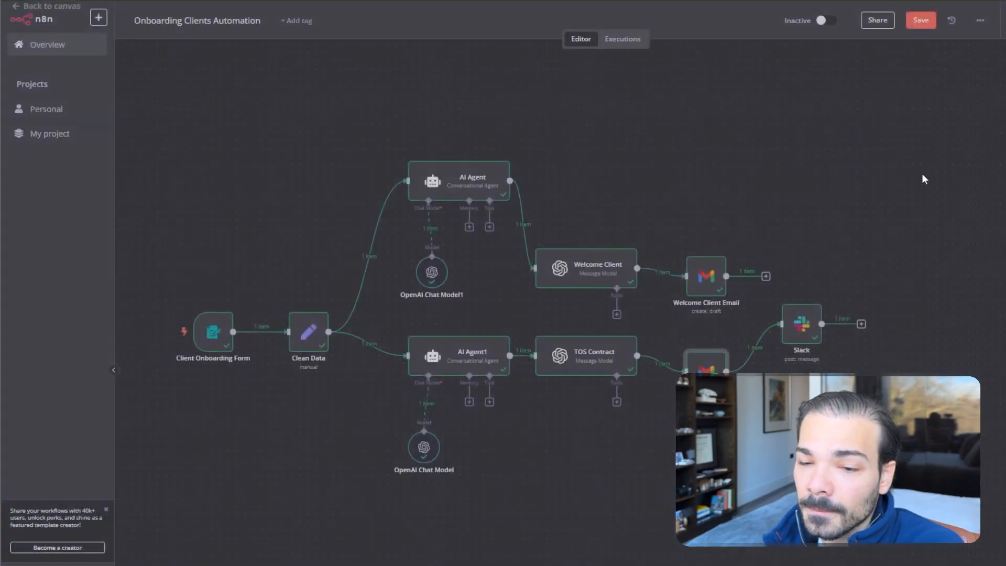
{"action": "double_click", "coordinate": [796, 341]}
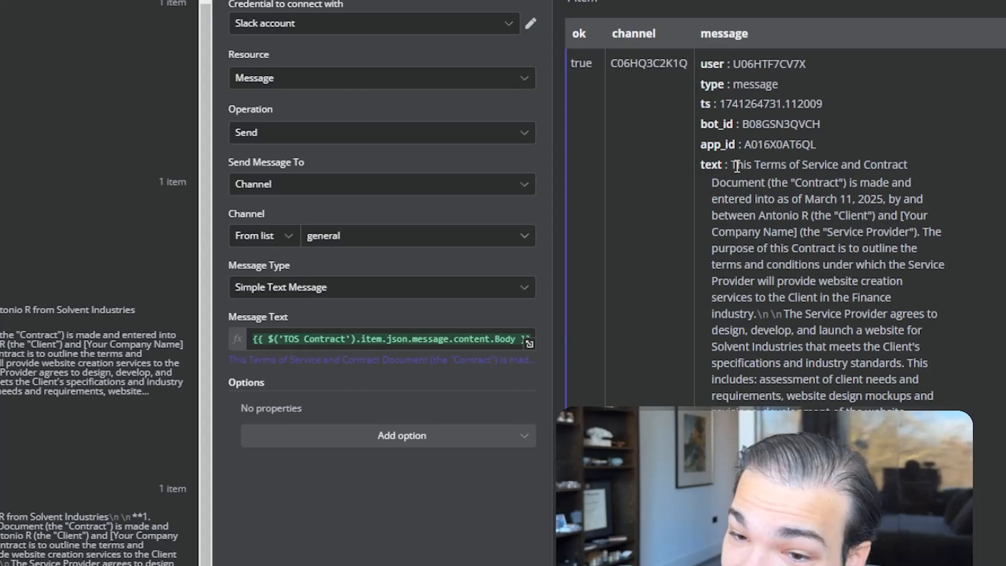
{"action": "left_click_drag", "start_coordinate": [806, 197], "coordinate": [830, 316]}
{"action": "scroll", "coordinate": [773, 287], "scroll_direction": "down", "scroll_amount": 12}
{"action": "left_click_drag", "start_coordinate": [772, 287], "coordinate": [793, 313]}
{"action": "scroll", "coordinate": [790, 310], "scroll_direction": "up", "scroll_amount": 13}
{"action": "left_click", "coordinate": [811, 247]}
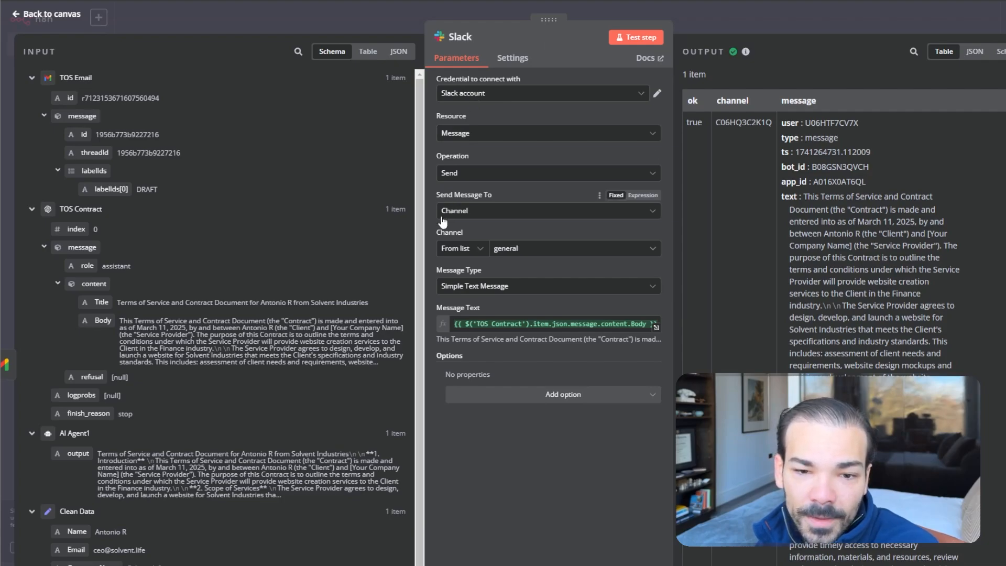
{"action": "left_click", "coordinate": [463, 215]}
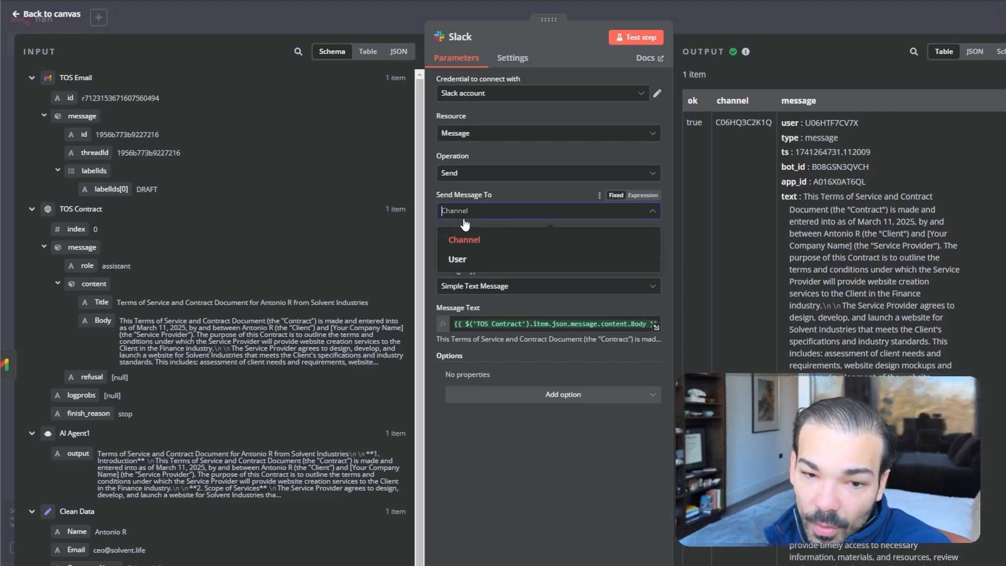
{"action": "left_click", "coordinate": [474, 238]}
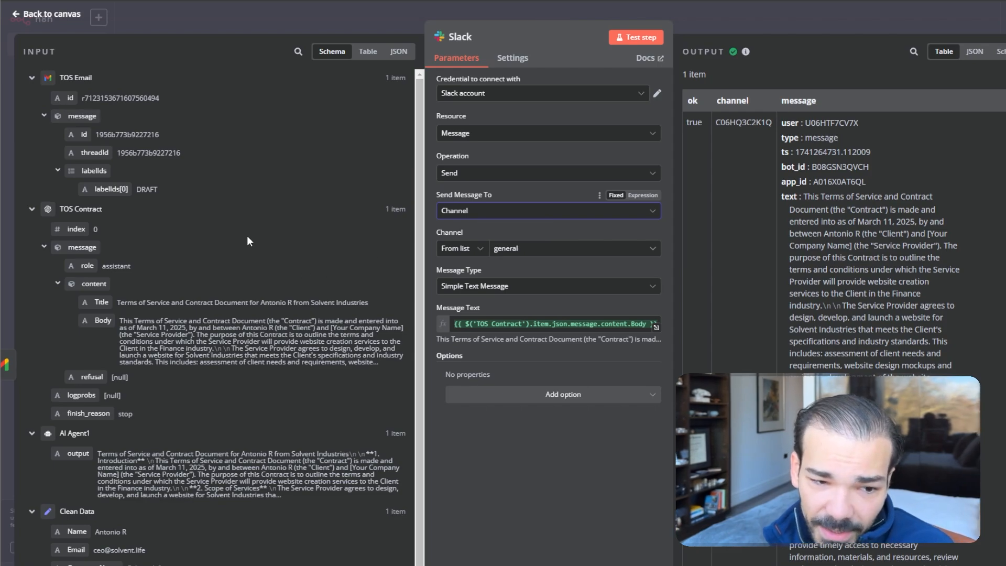
{"action": "left_click", "coordinate": [476, 324]}
{"action": "scroll", "coordinate": [528, 375], "scroll_direction": "down", "scroll_amount": 15}
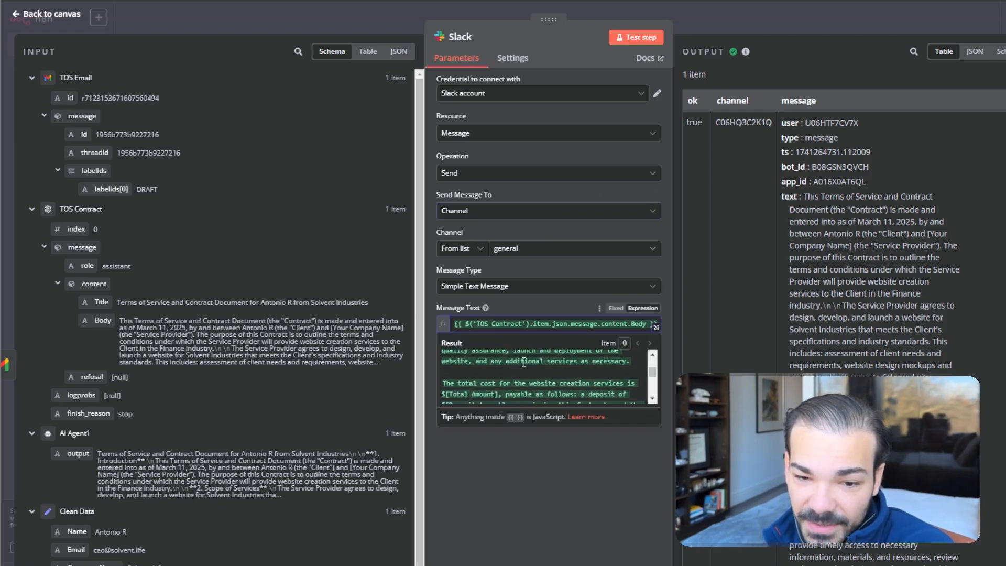
{"action": "scroll", "coordinate": [517, 363], "scroll_direction": "up", "scroll_amount": 15}
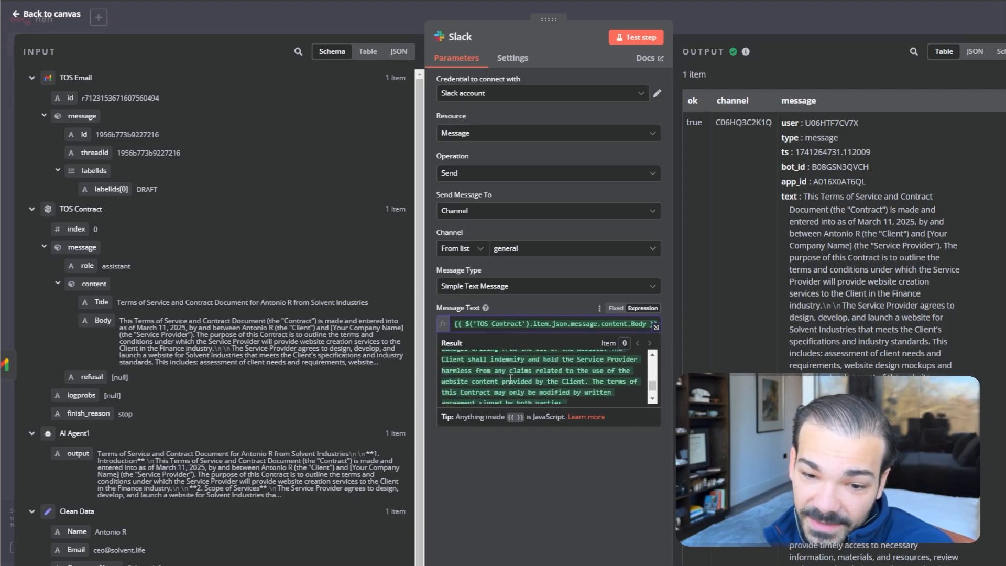
{"action": "left_click", "coordinate": [628, 563]}
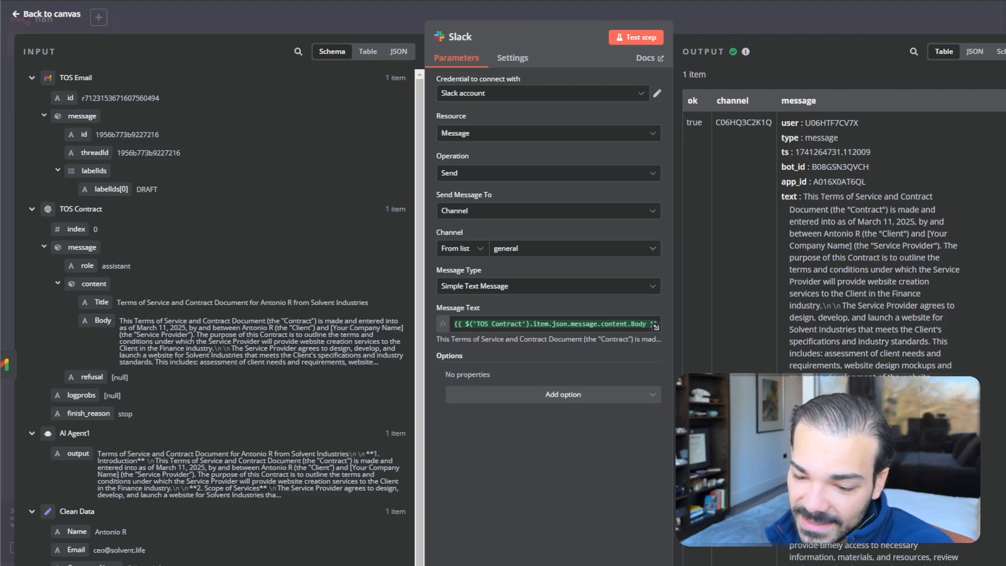
{"action": "left_click", "coordinate": [885, 25]}
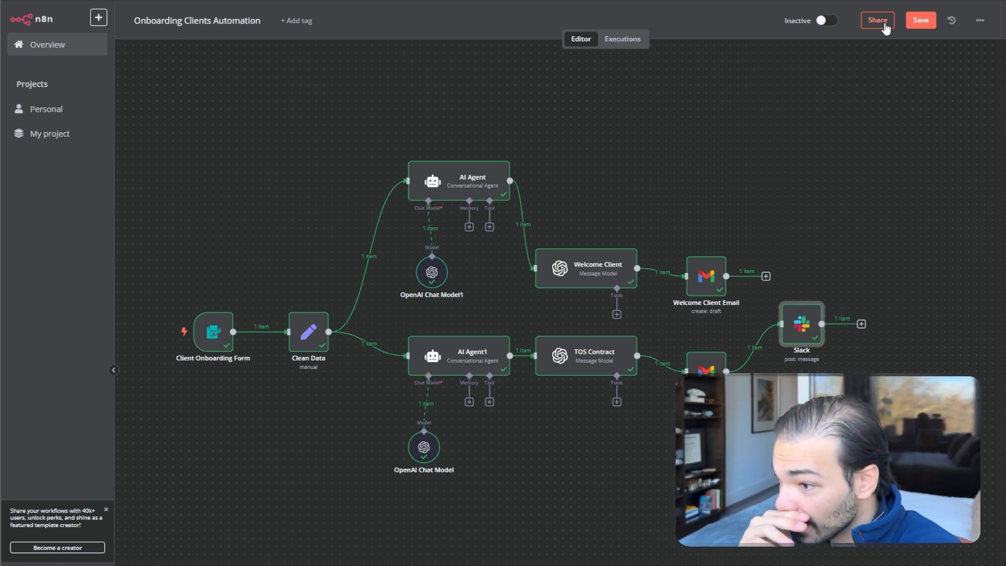
Save the Onboarding Clients Automation workflow with Ctrl+S
{"action": "key", "text": "ctrl+s"}
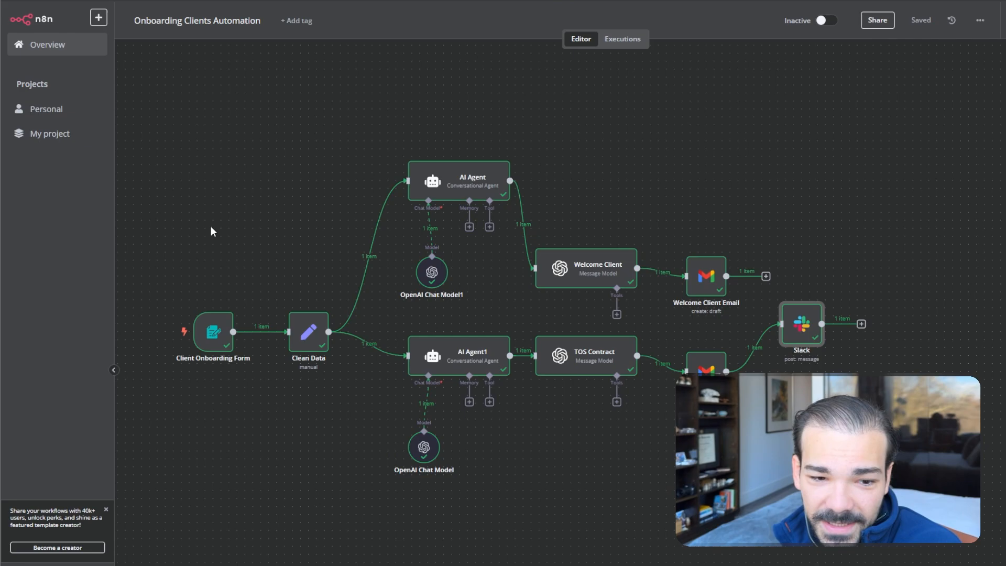
{"action": "left_click_drag", "start_coordinate": [160, 149], "coordinate": [926, 502]}
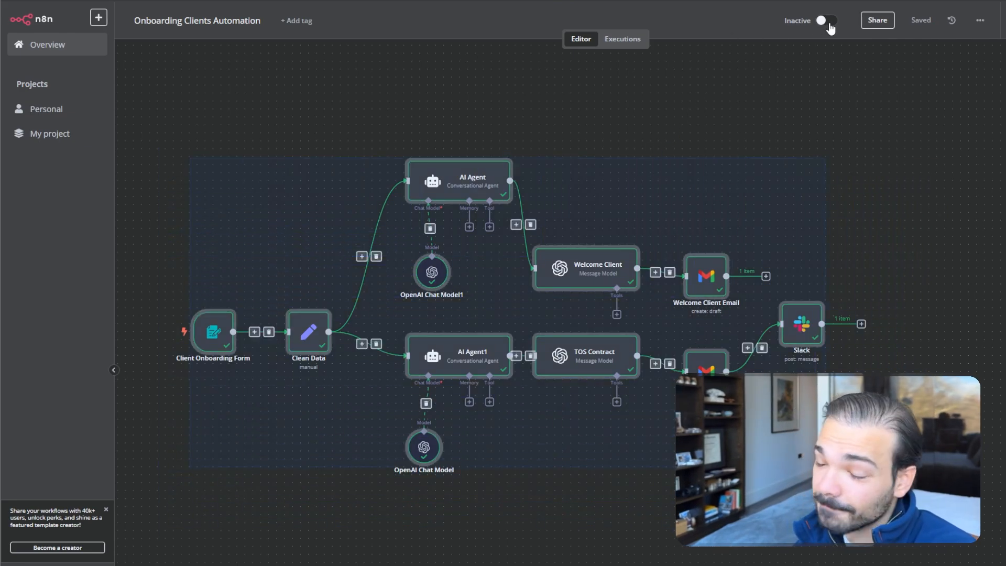
{"action": "left_click", "coordinate": [273, 281]}
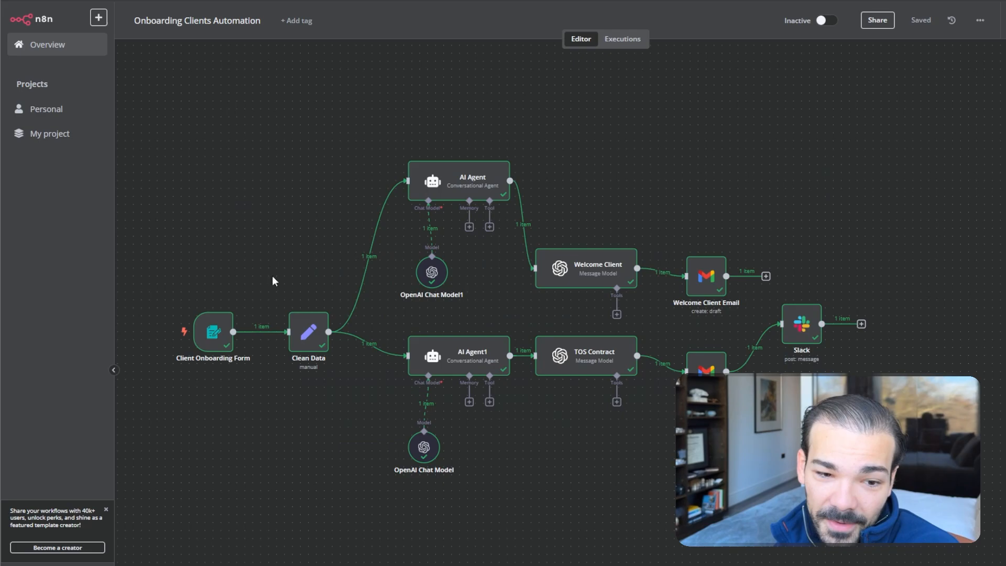
Compare the Client Onboarding Form's production and test URLs, leaving it on the test path form-test/tos
{"action": "double_click", "coordinate": [214, 337]}
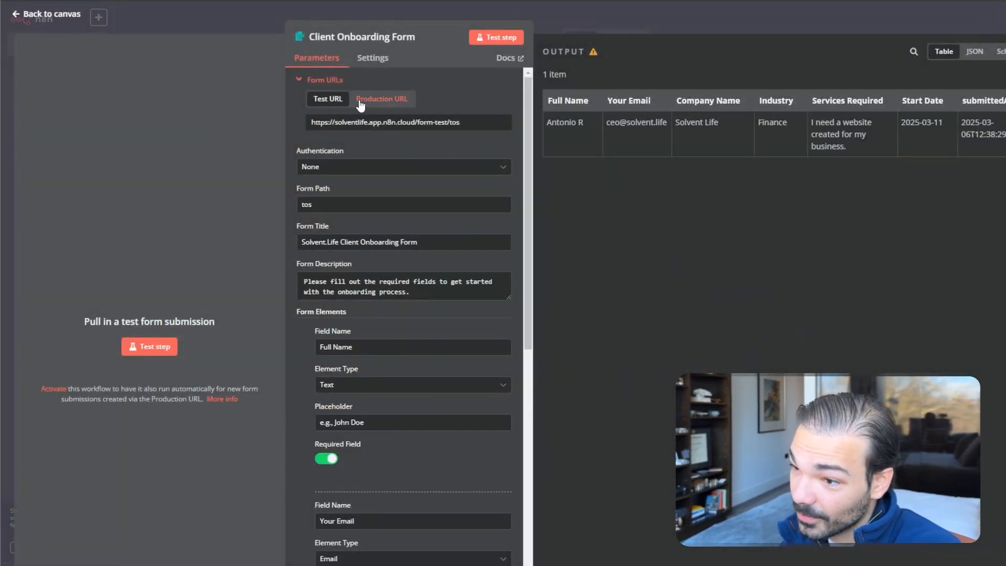
{"action": "left_click", "coordinate": [361, 103]}
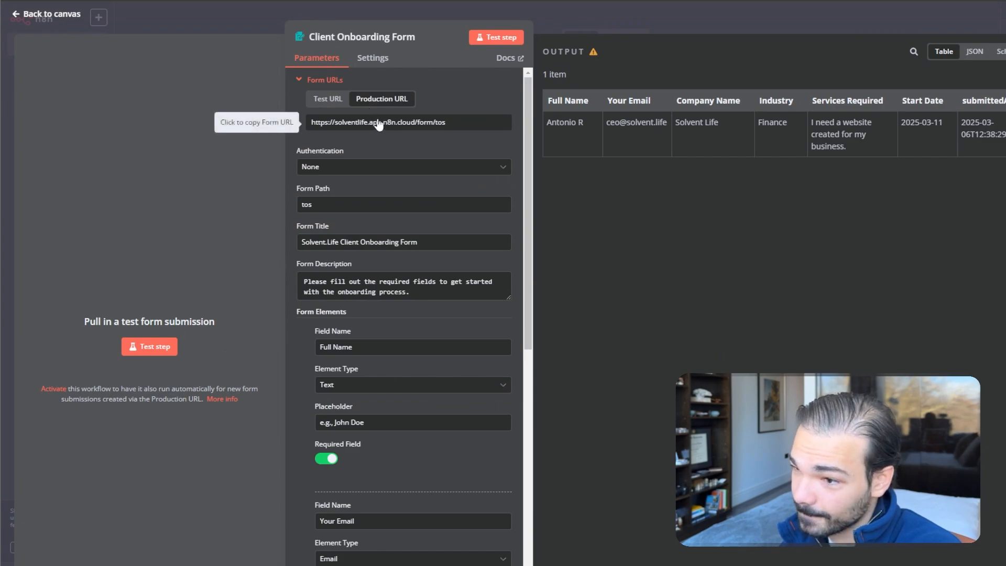
{"action": "left_click", "coordinate": [314, 104]}
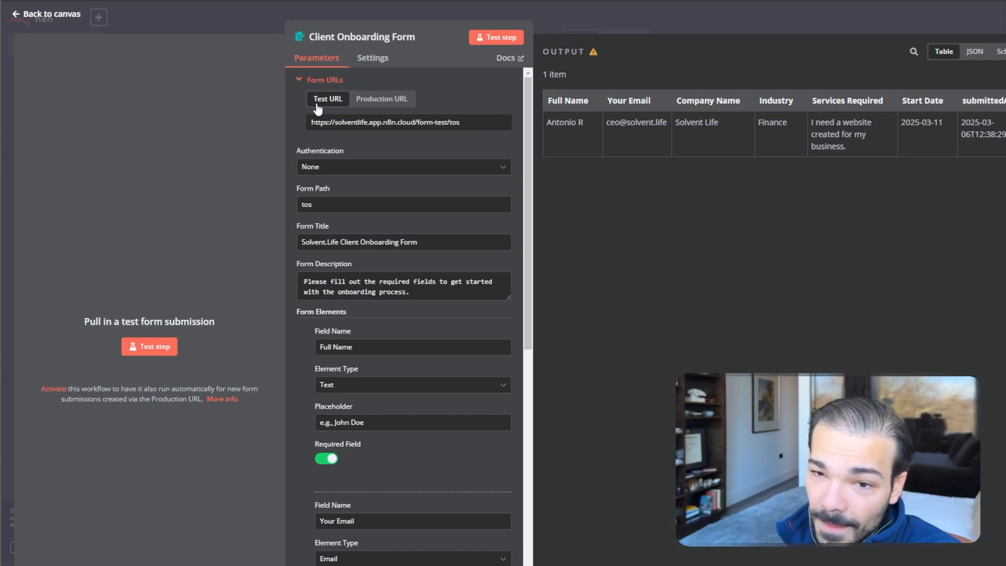
{"action": "left_click", "coordinate": [553, 7]}
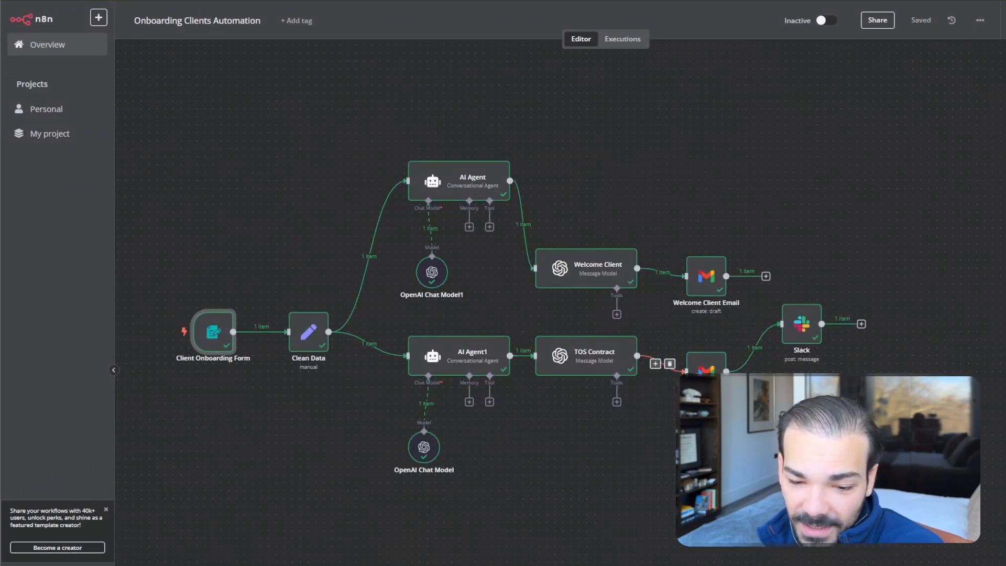
Start a test run and review the empty Solvent.Life form's test notice, heading and field labels
{"action": "key", "text": "ctrl+Return"}
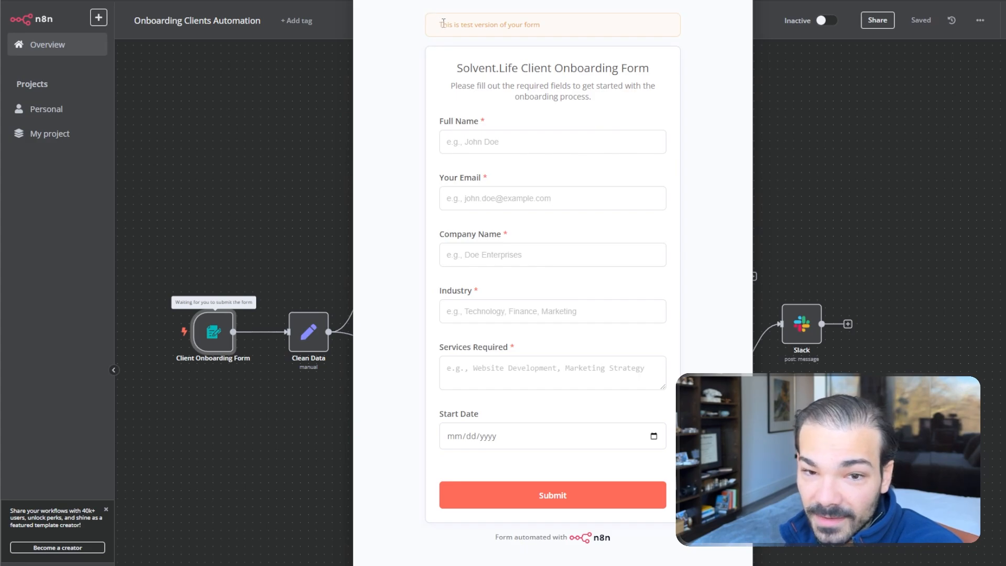
{"action": "left_click_drag", "start_coordinate": [442, 23], "coordinate": [571, 26]}
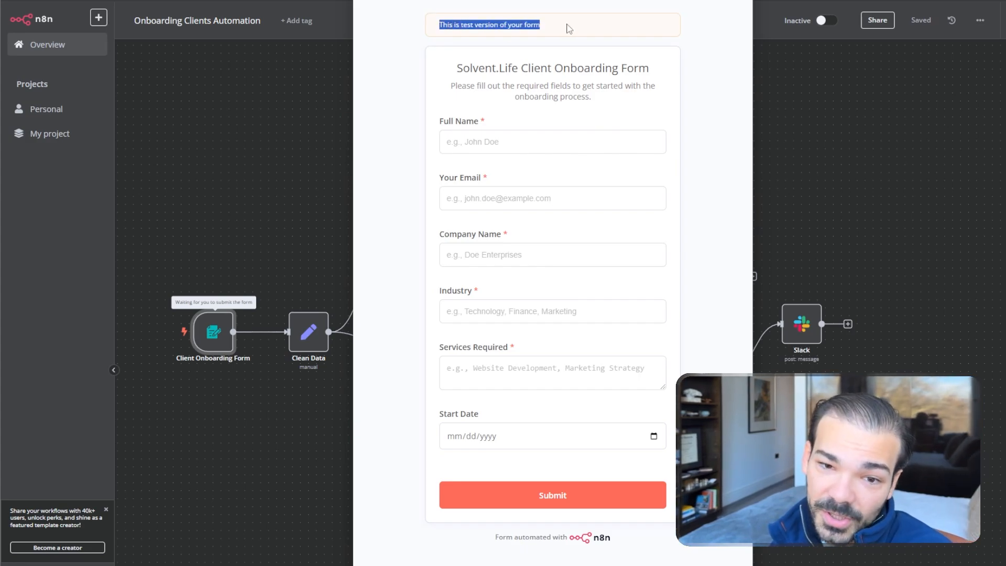
{"action": "left_click_drag", "start_coordinate": [422, 72], "coordinate": [626, 456]}
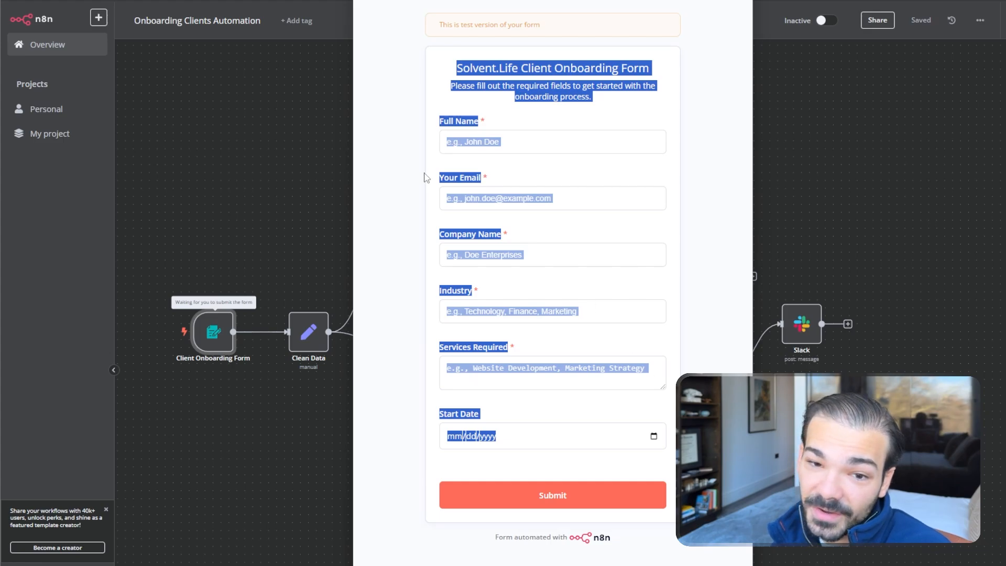
{"action": "left_click", "coordinate": [471, 91]}
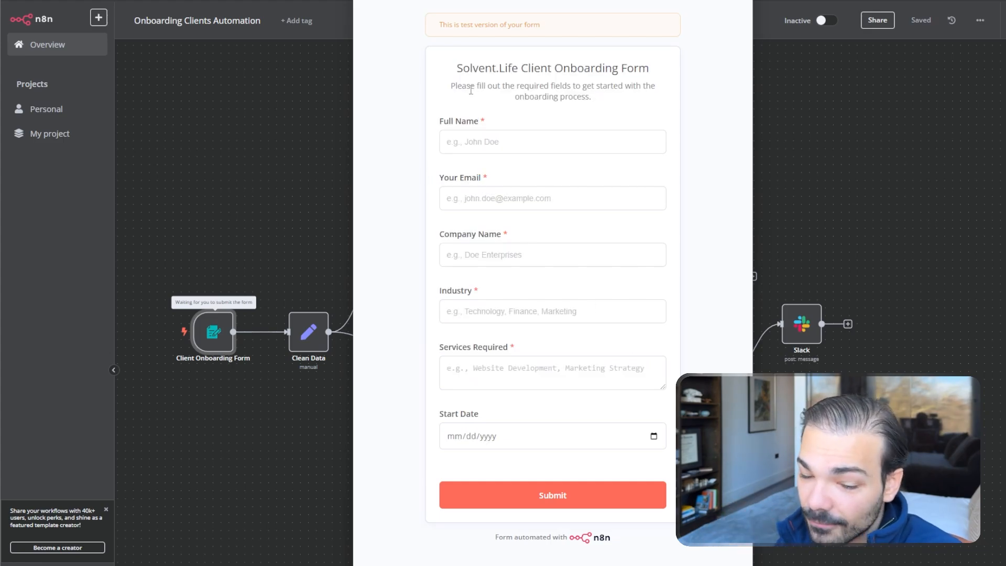